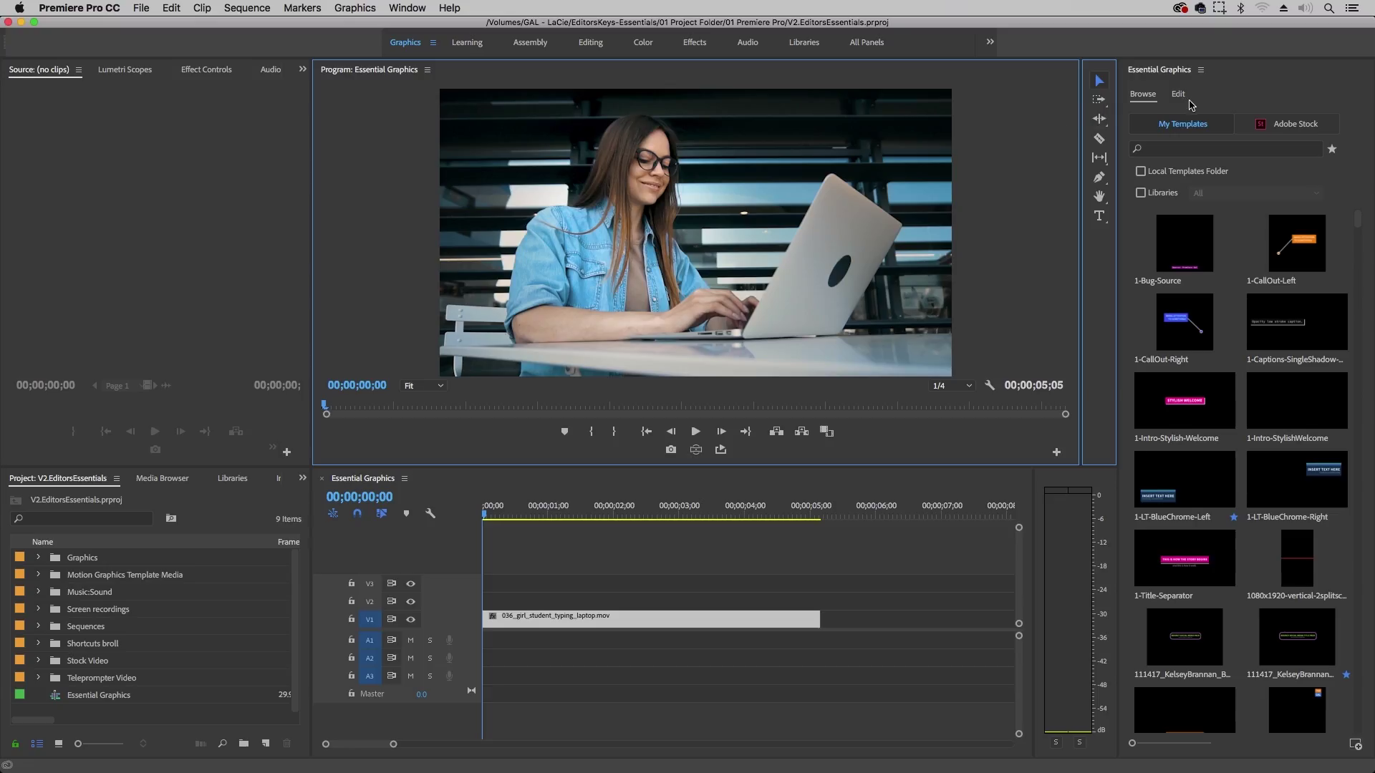
- Add a 'Sample Title' text layer and extend its clip to the video's end
click(1179, 94)
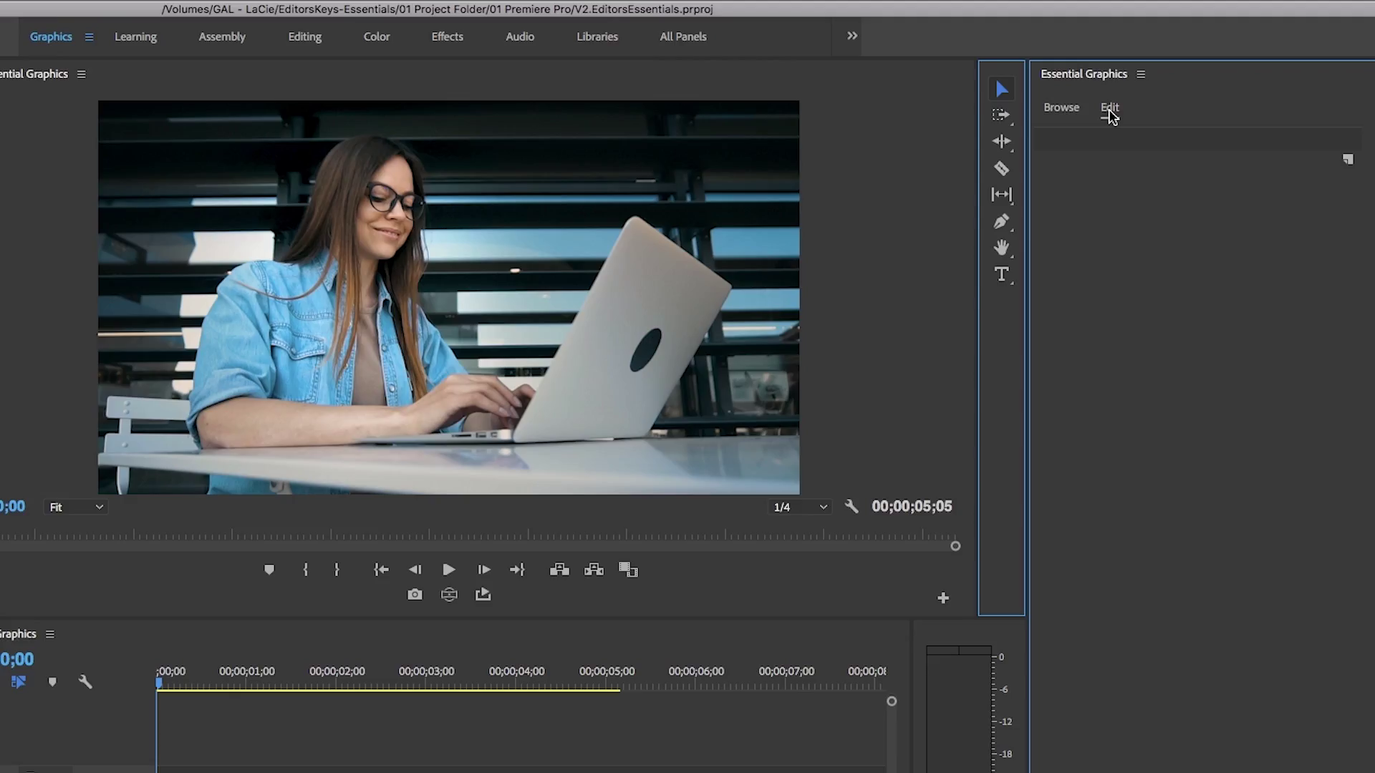
click(1348, 160)
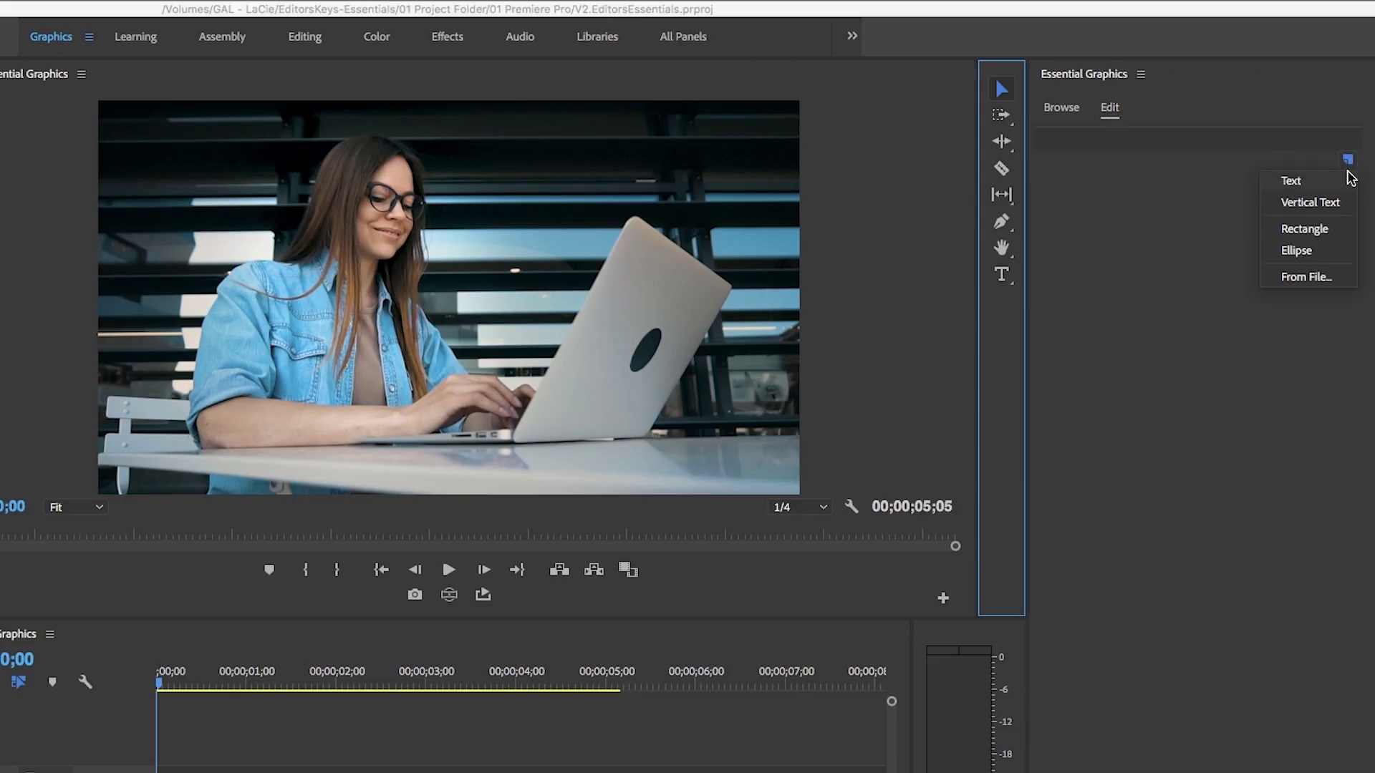
click(1289, 181)
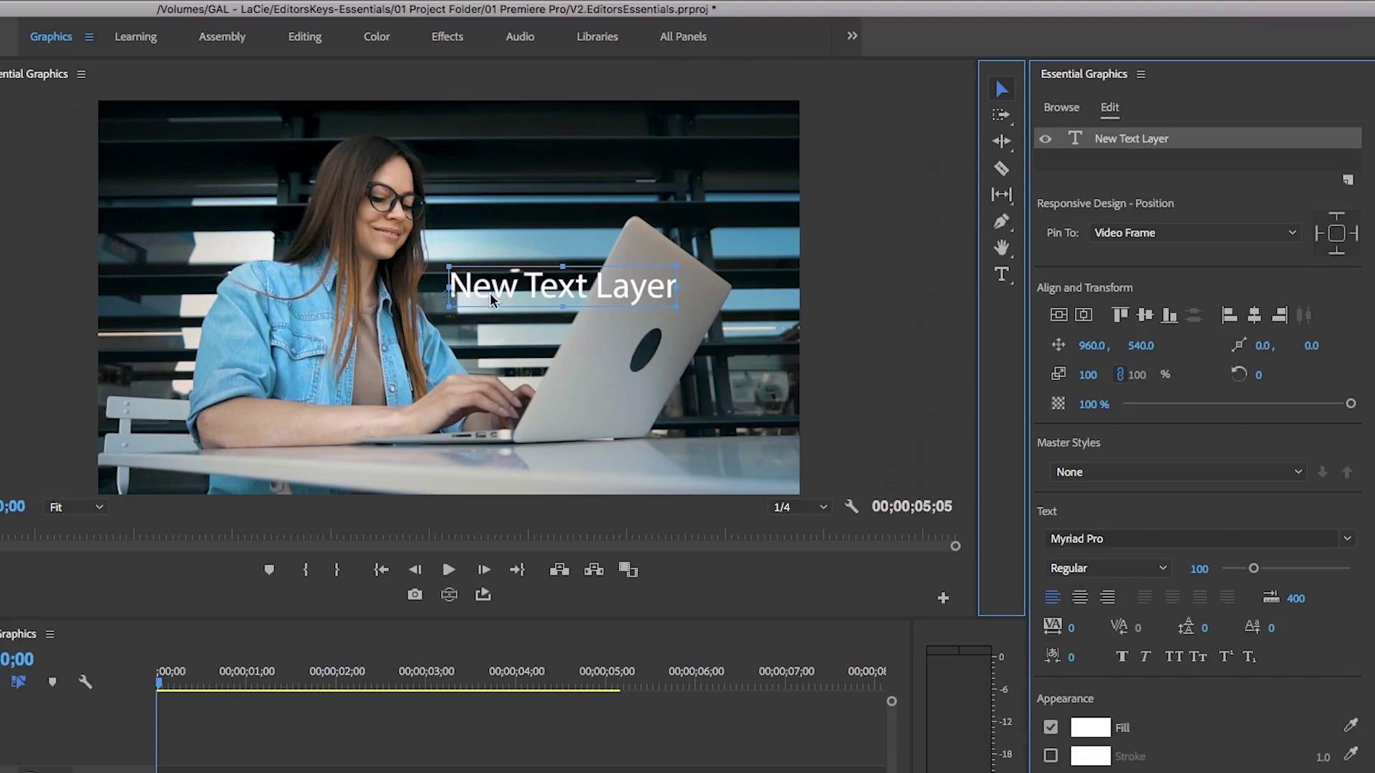
double_click(491, 286)
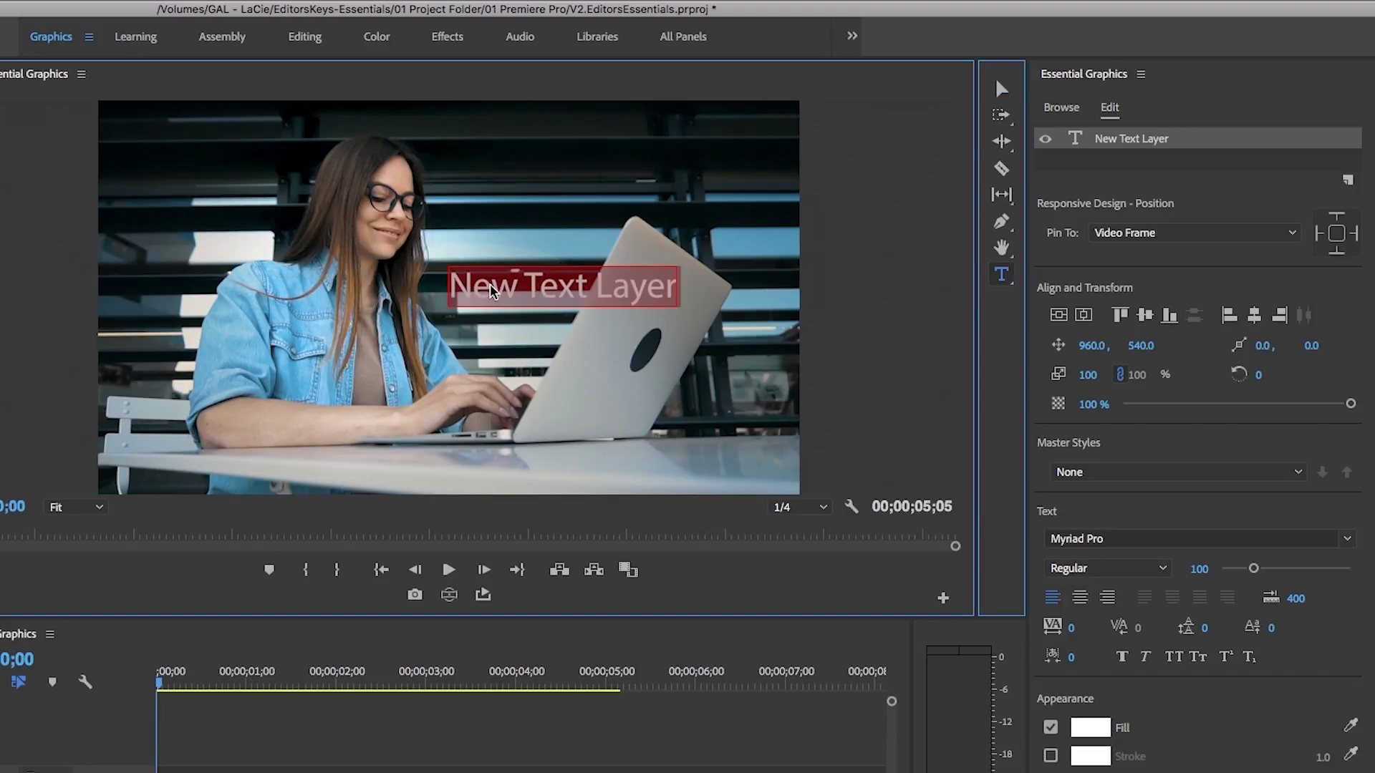
text(Sample )
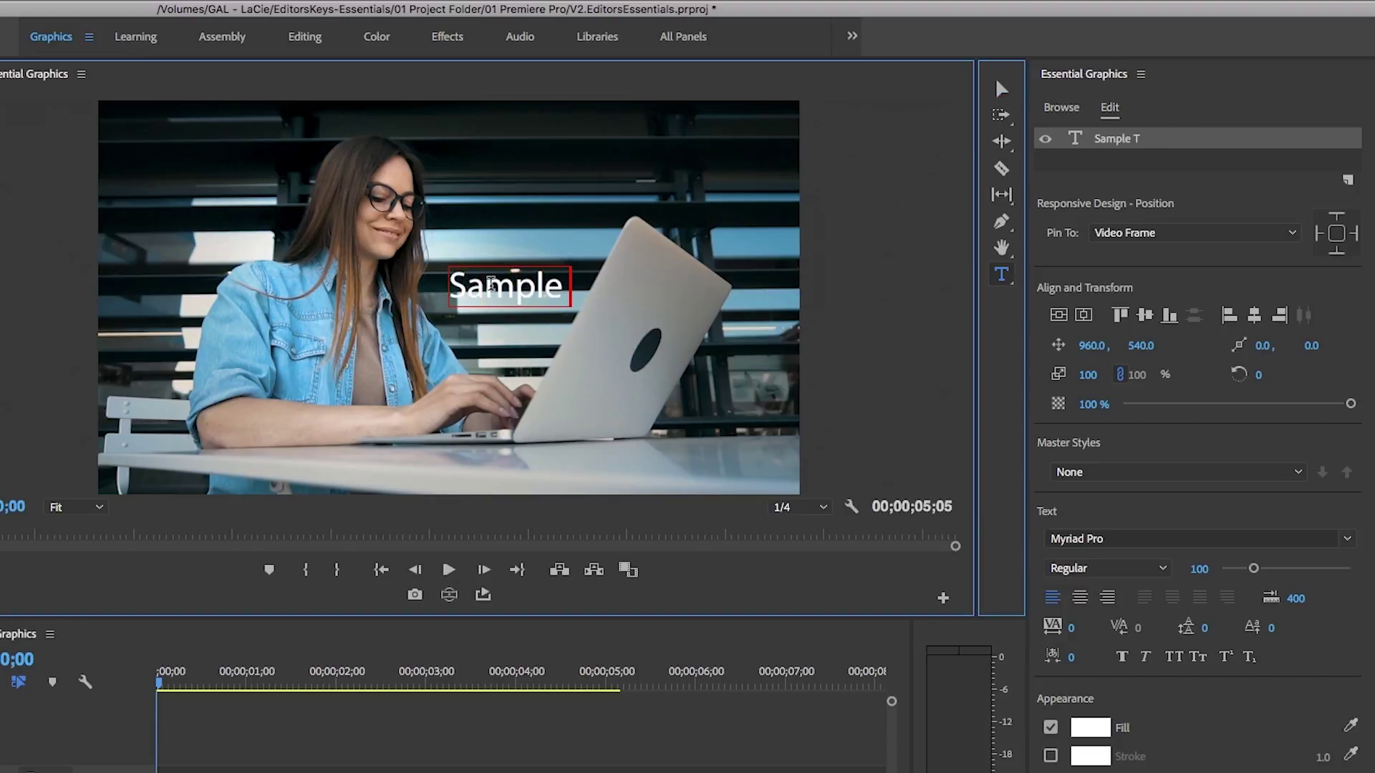
text(Title)
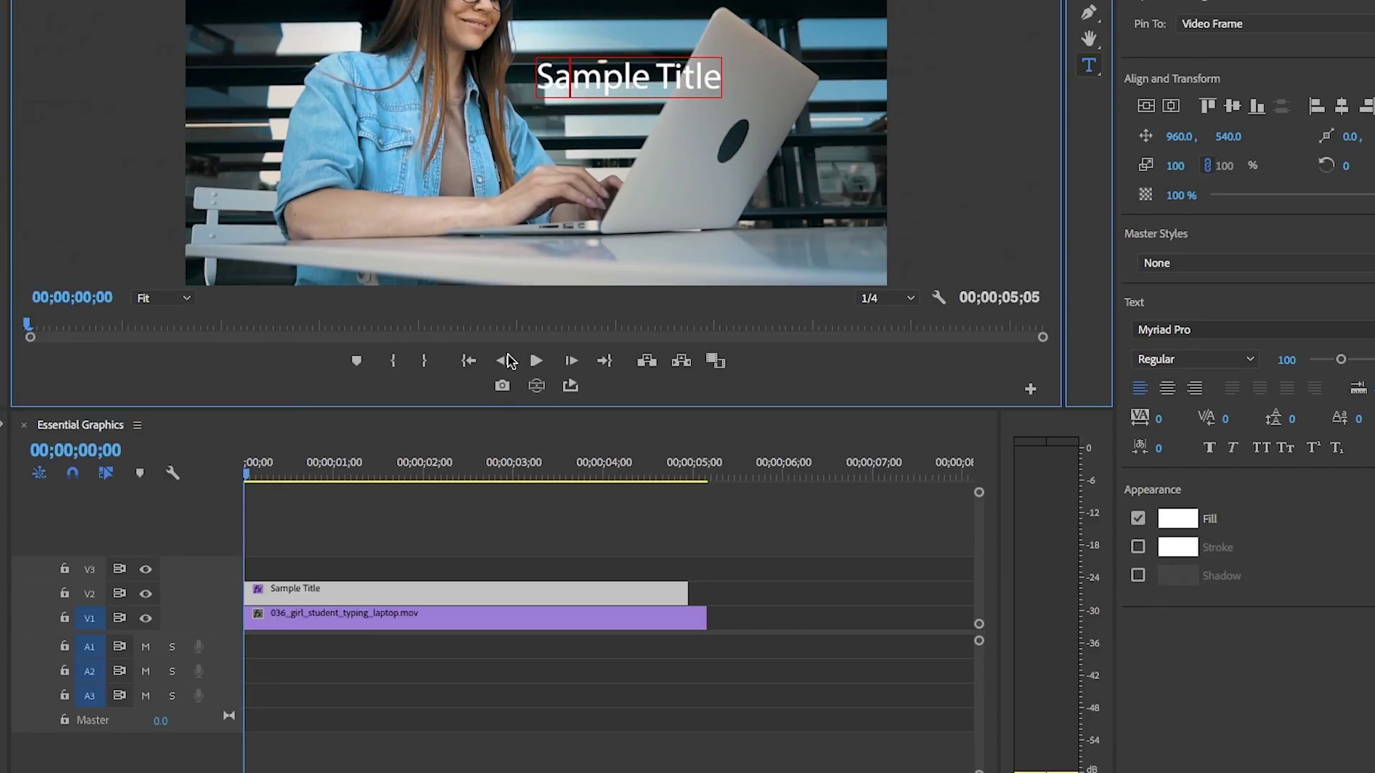
click(355, 596)
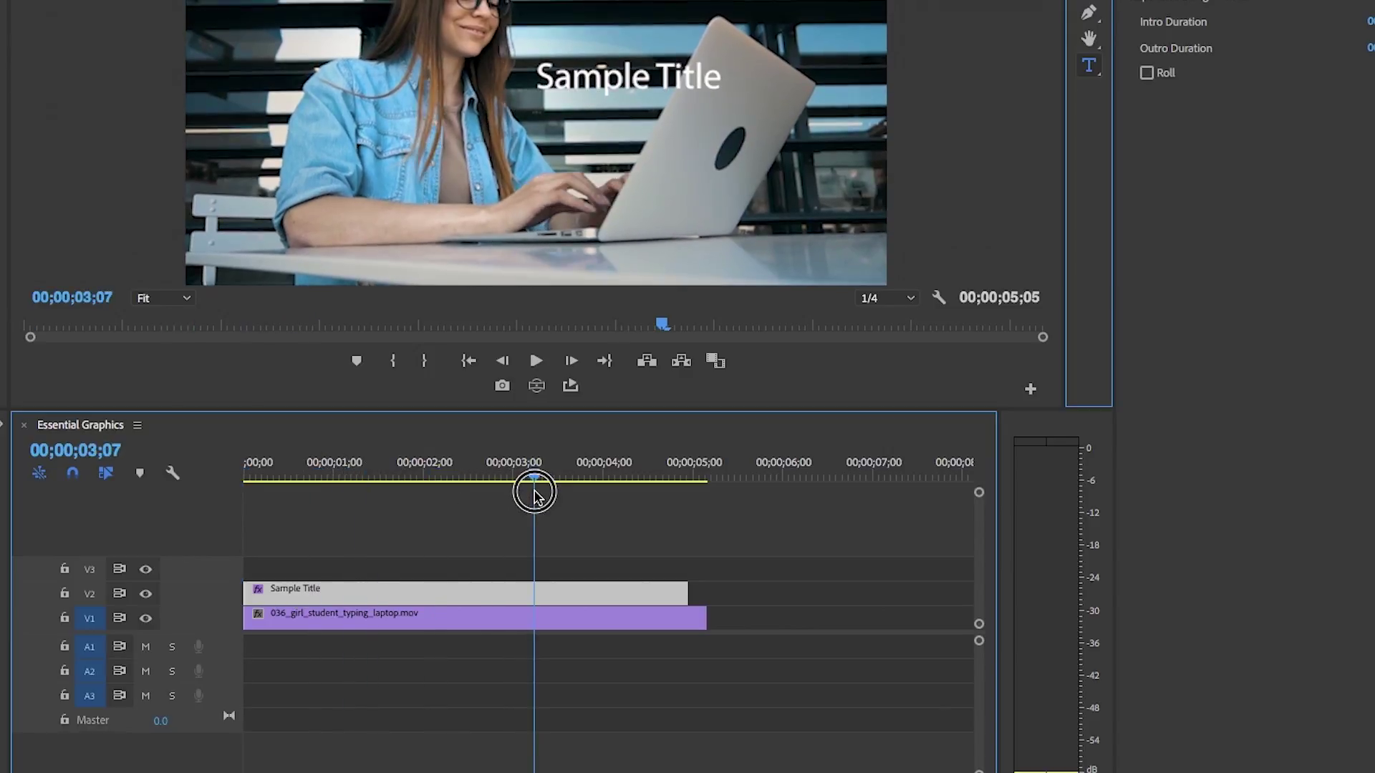
drag(313, 466, 407, 466)
drag(688, 593, 706, 593)
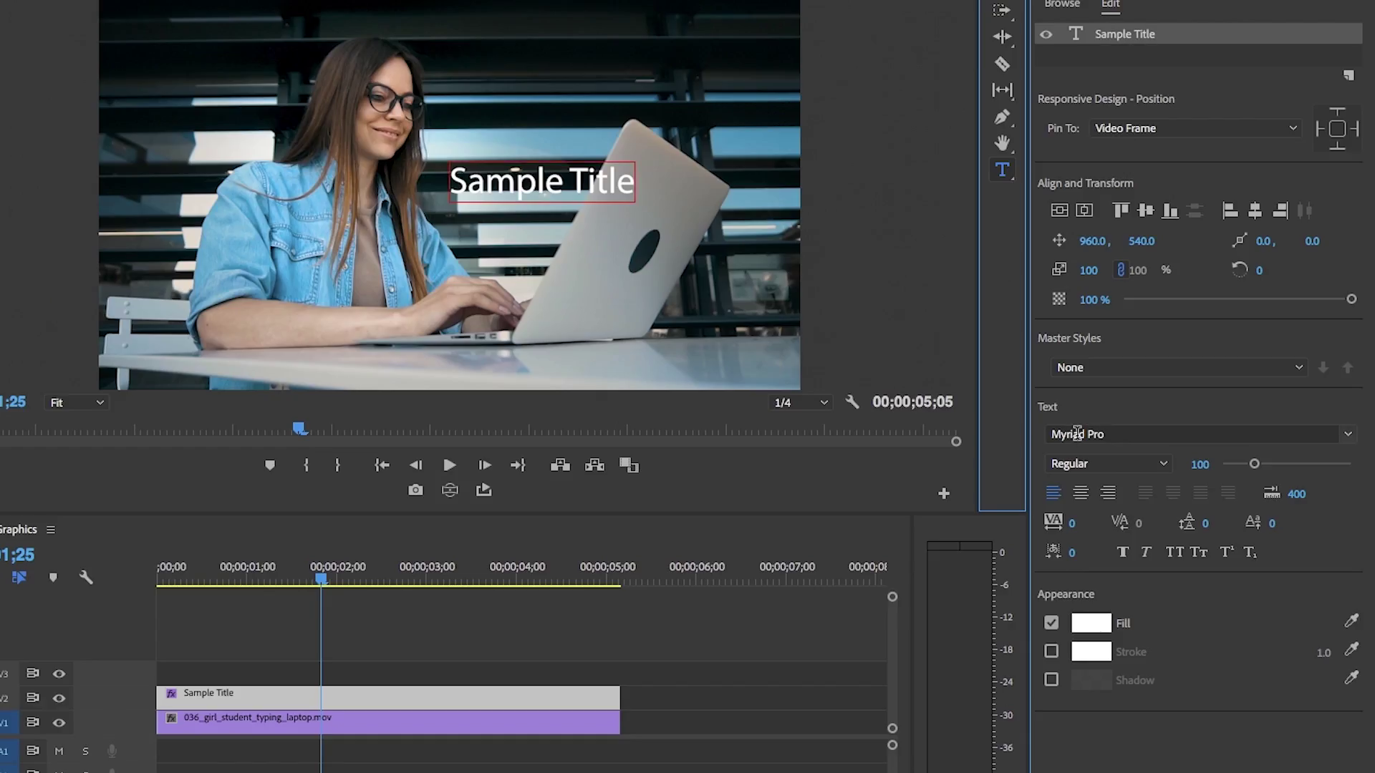
- Set the title font to Montserrat ExtraBold at size 86
click(1077, 433)
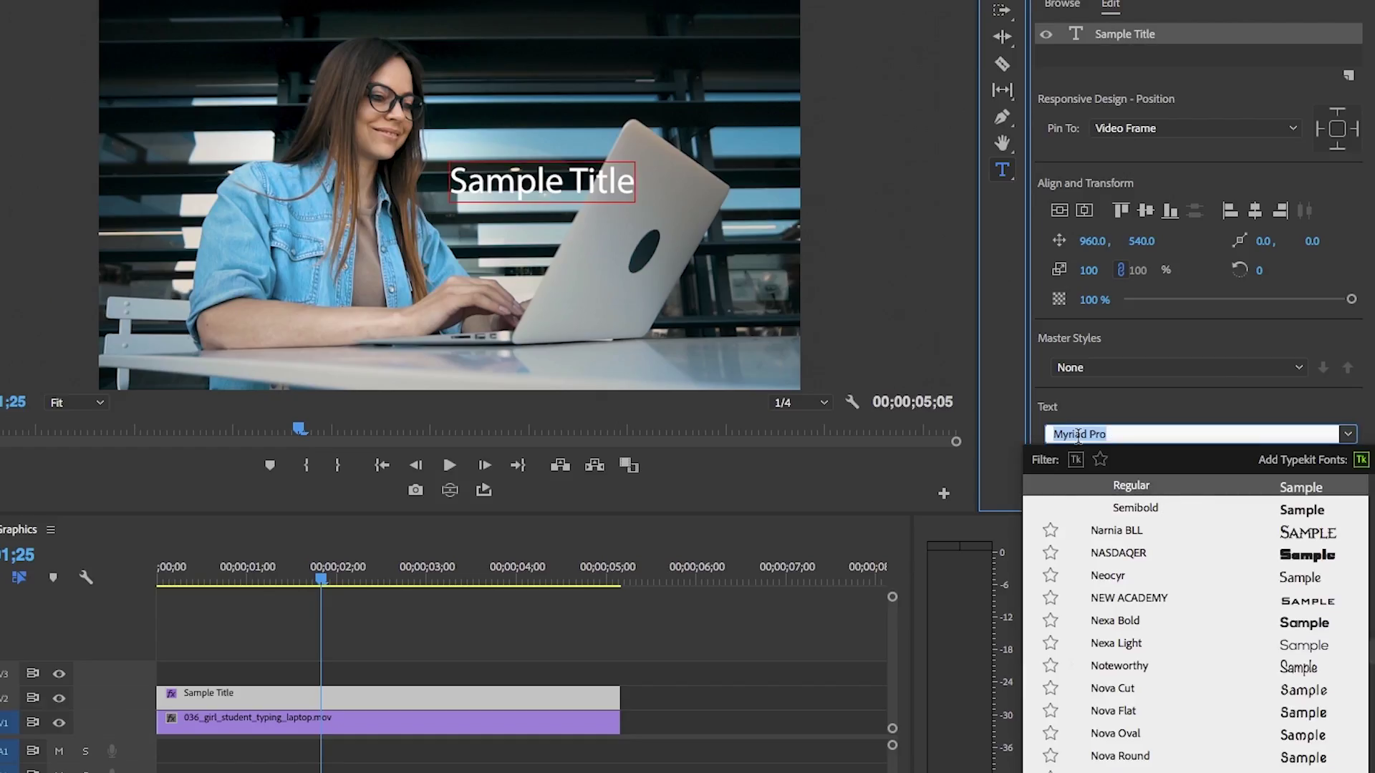
text(Montse)
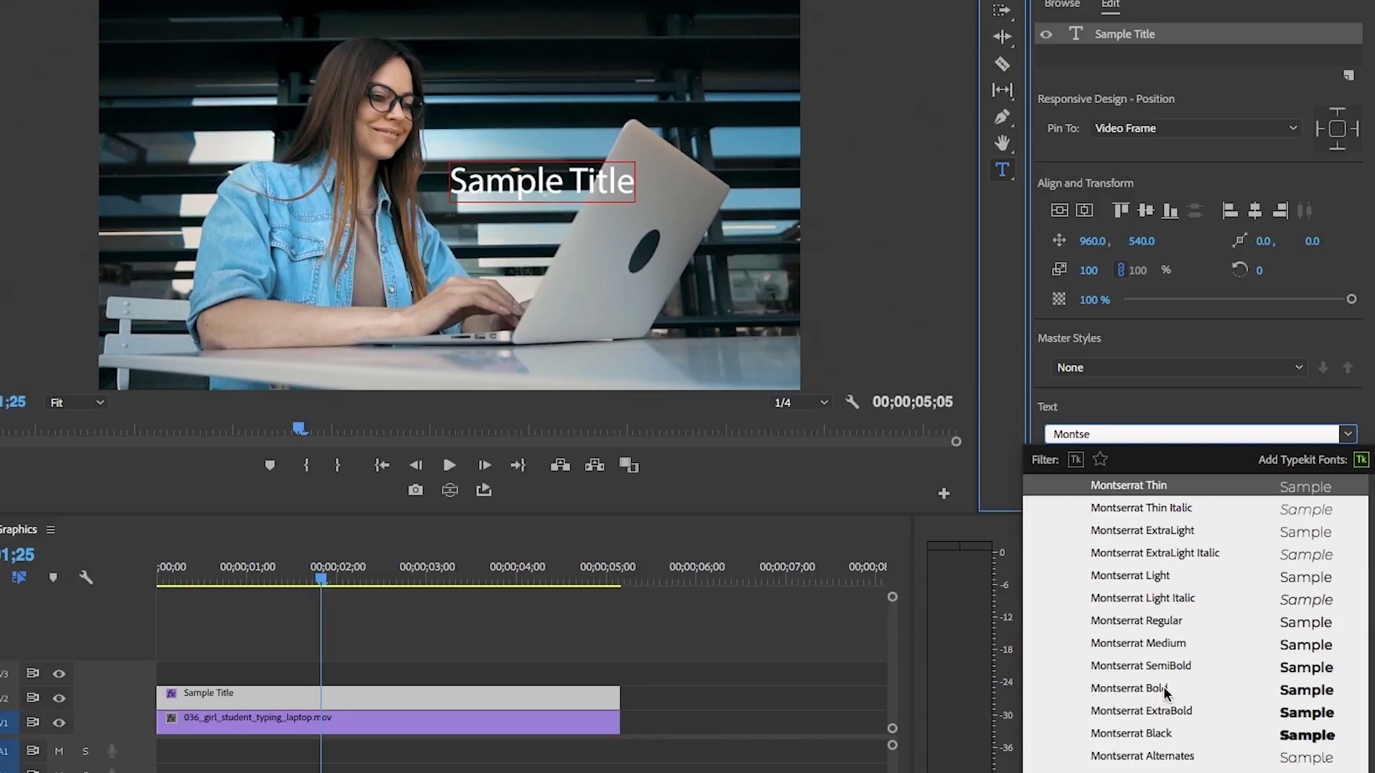
click(1169, 713)
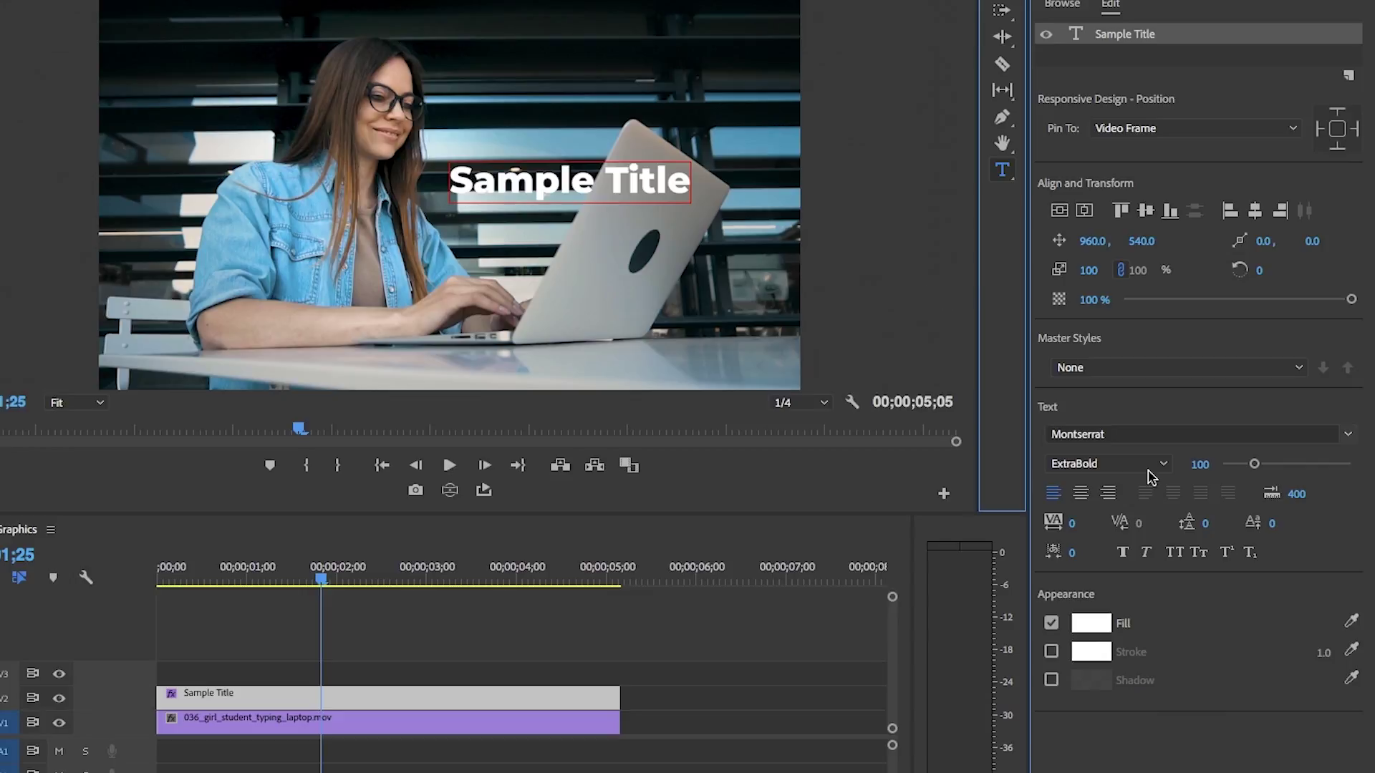
drag(1253, 464, 1250, 468)
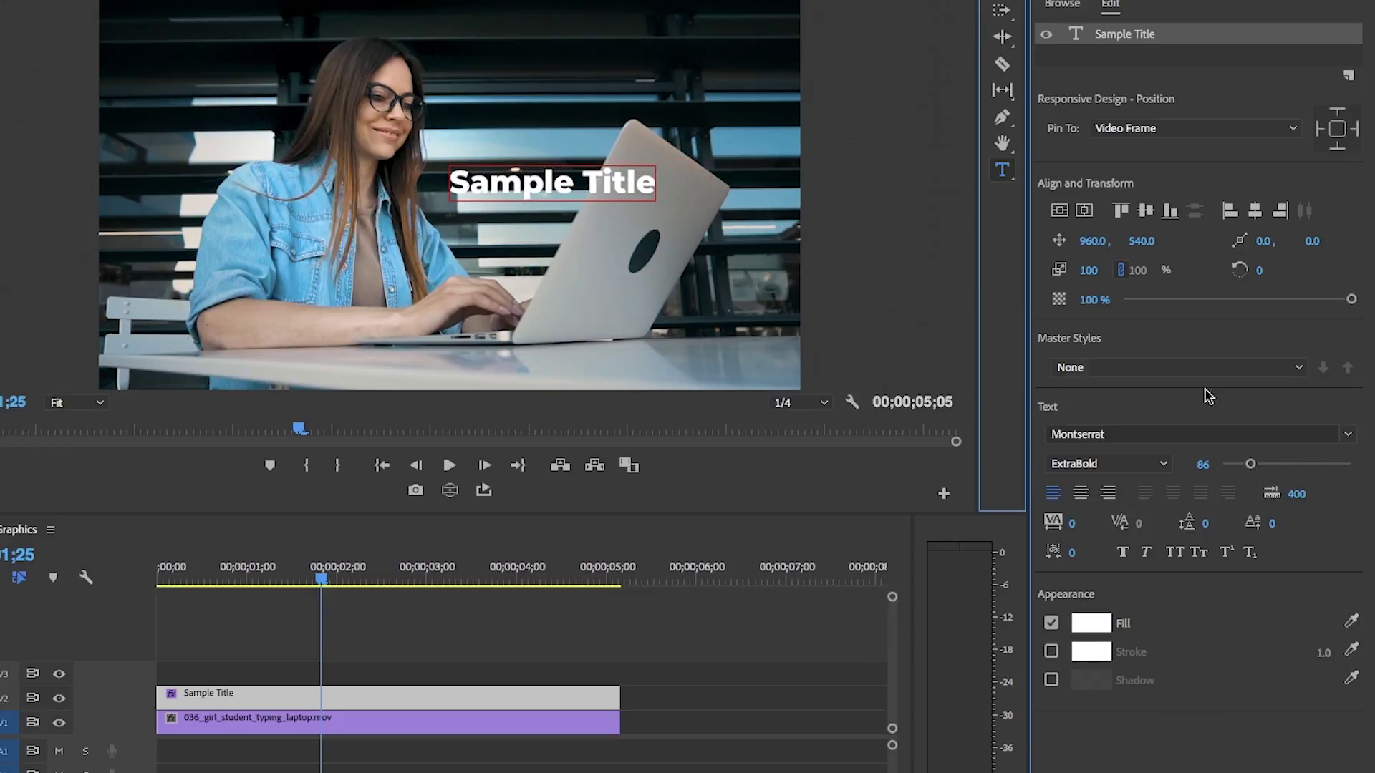
click(1087, 48)
- Add a rectangle, reshape it into a wide short box, and place it behind the title
click(1347, 77)
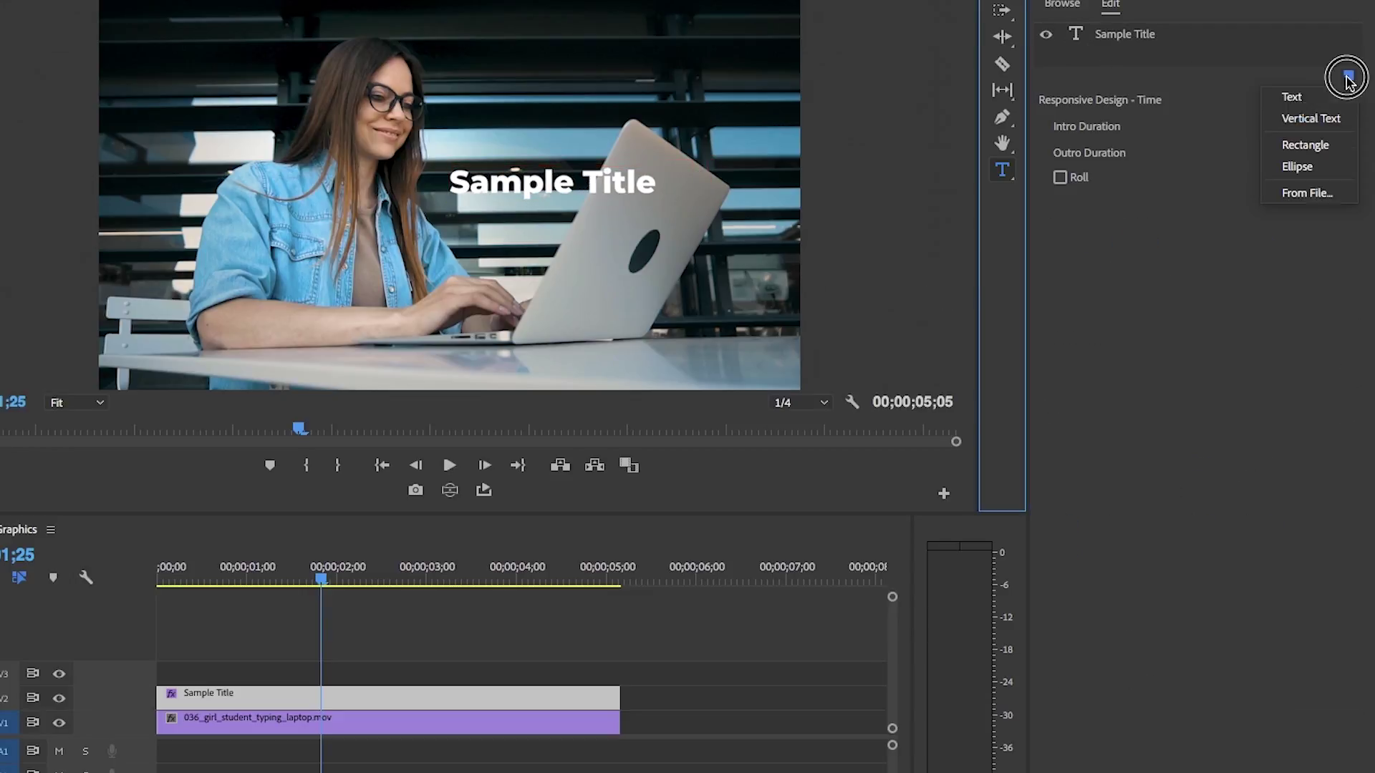
click(1305, 145)
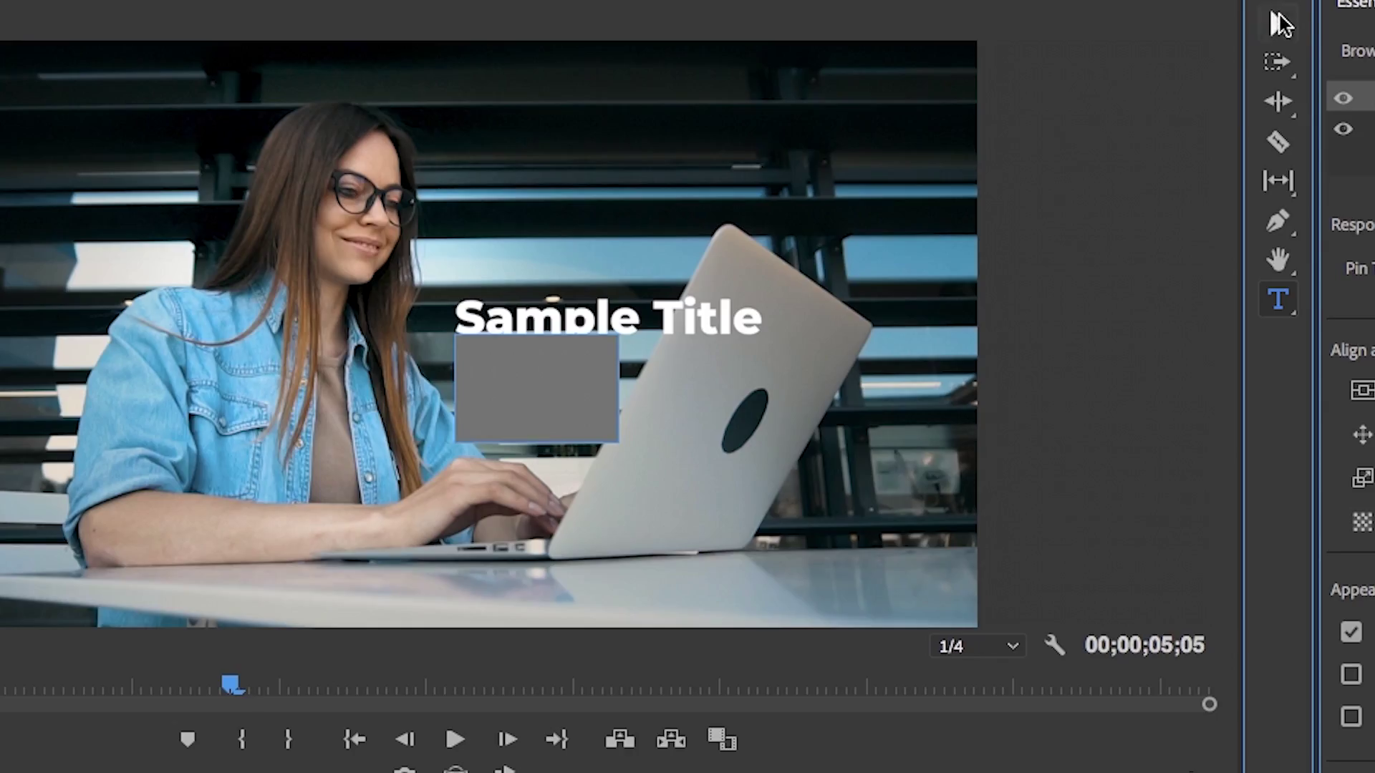
click(1278, 23)
mouse_move(554, 380)
mouse_down()
mouse_move(536, 312)
mouse_move(812, 316)
mouse_up()
drag(813, 375, 813, 355)
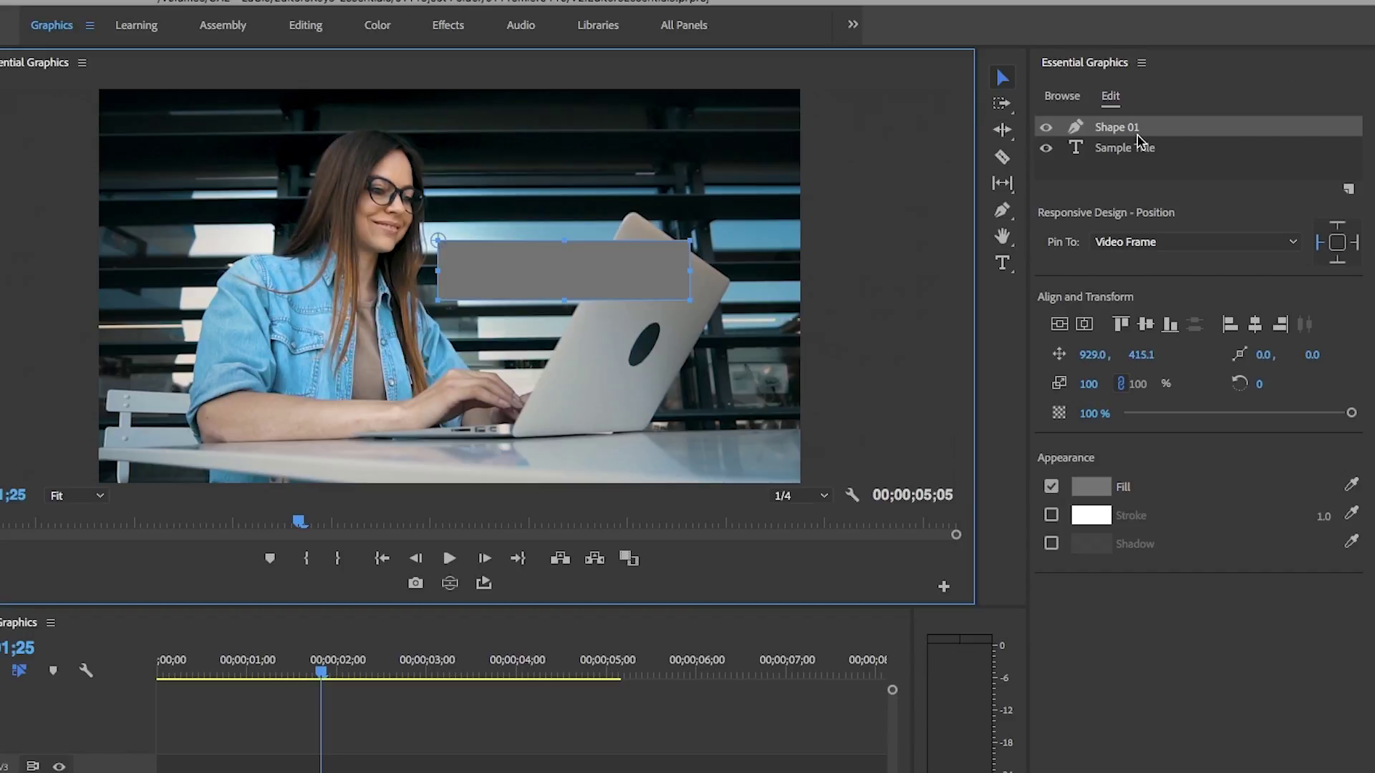
drag(1139, 127, 1130, 158)
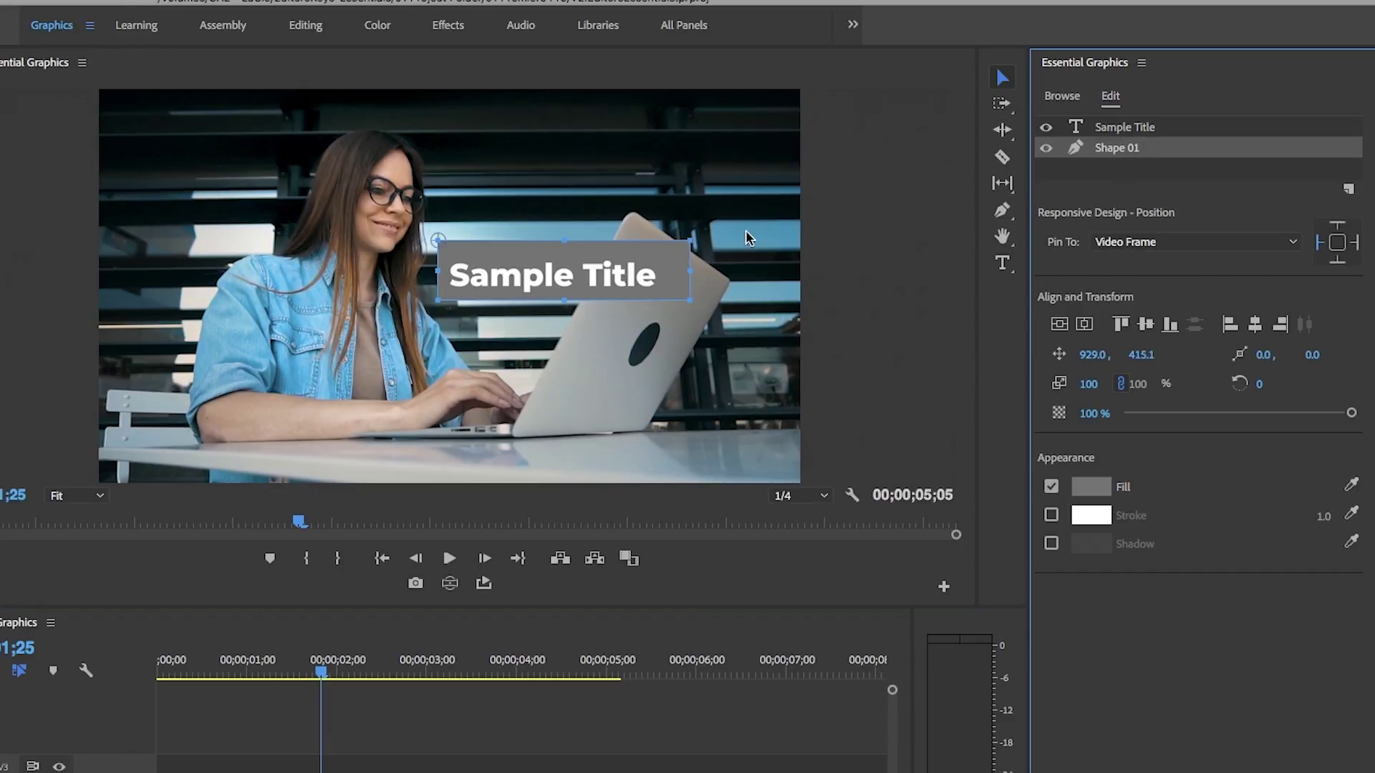
- Fill the rectangle orange and move it and the title to the lower-left
click(1091, 487)
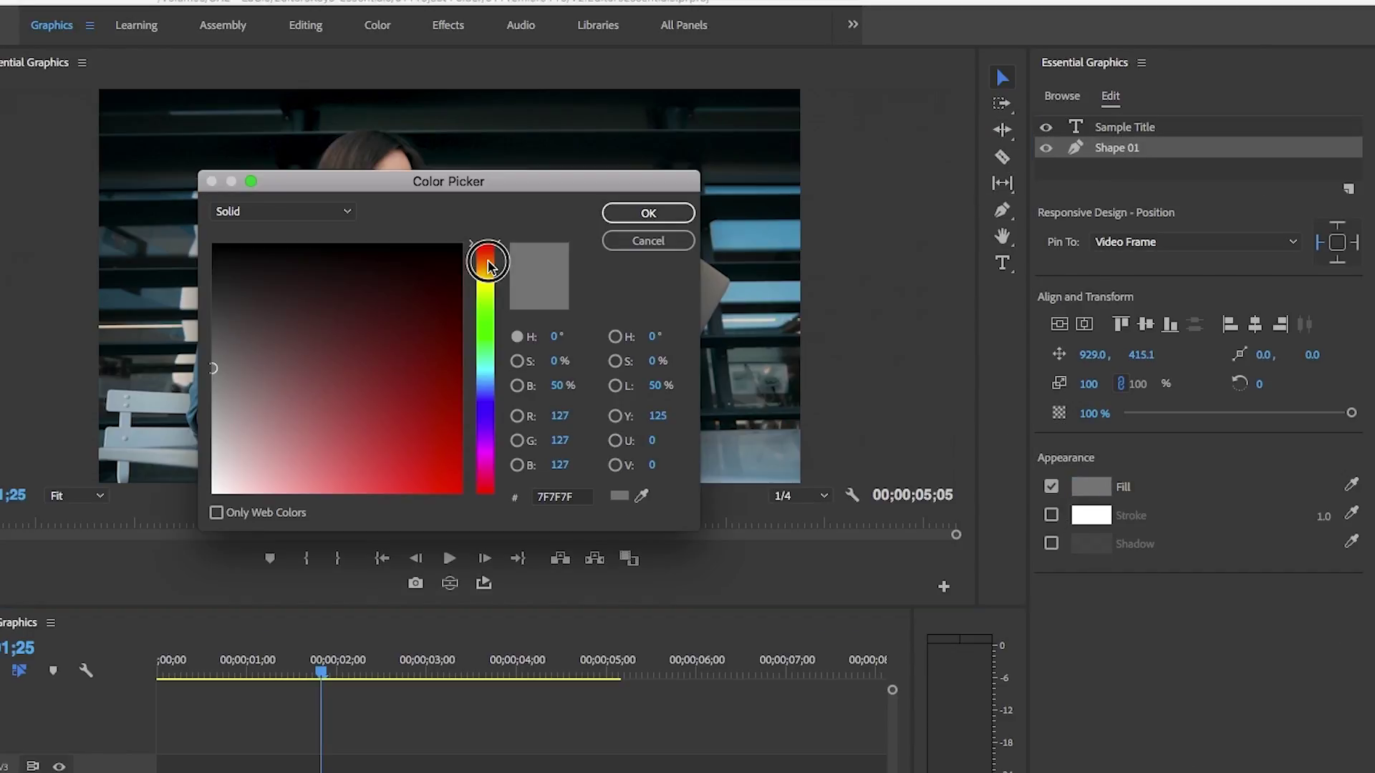
drag(489, 266, 488, 271)
drag(425, 431, 453, 472)
click(647, 213)
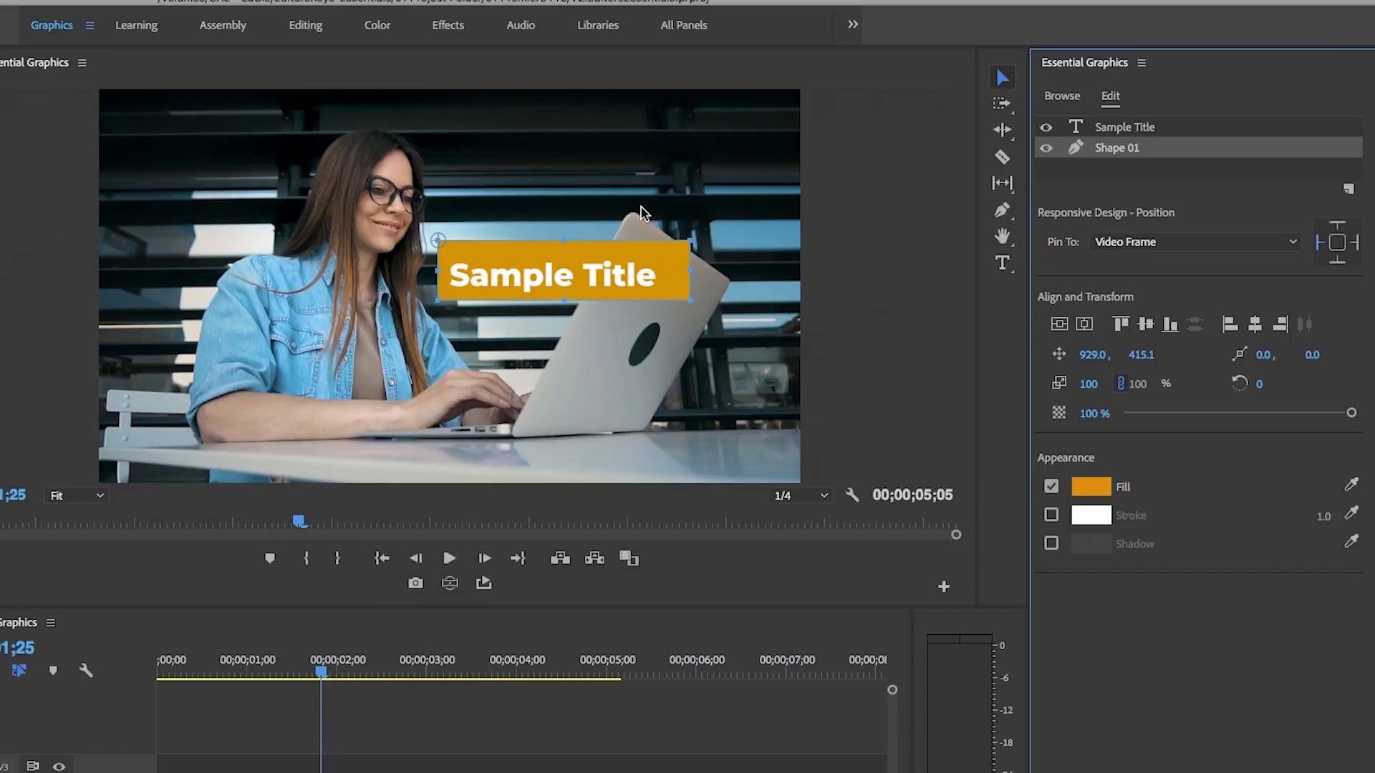
drag(644, 270, 632, 273)
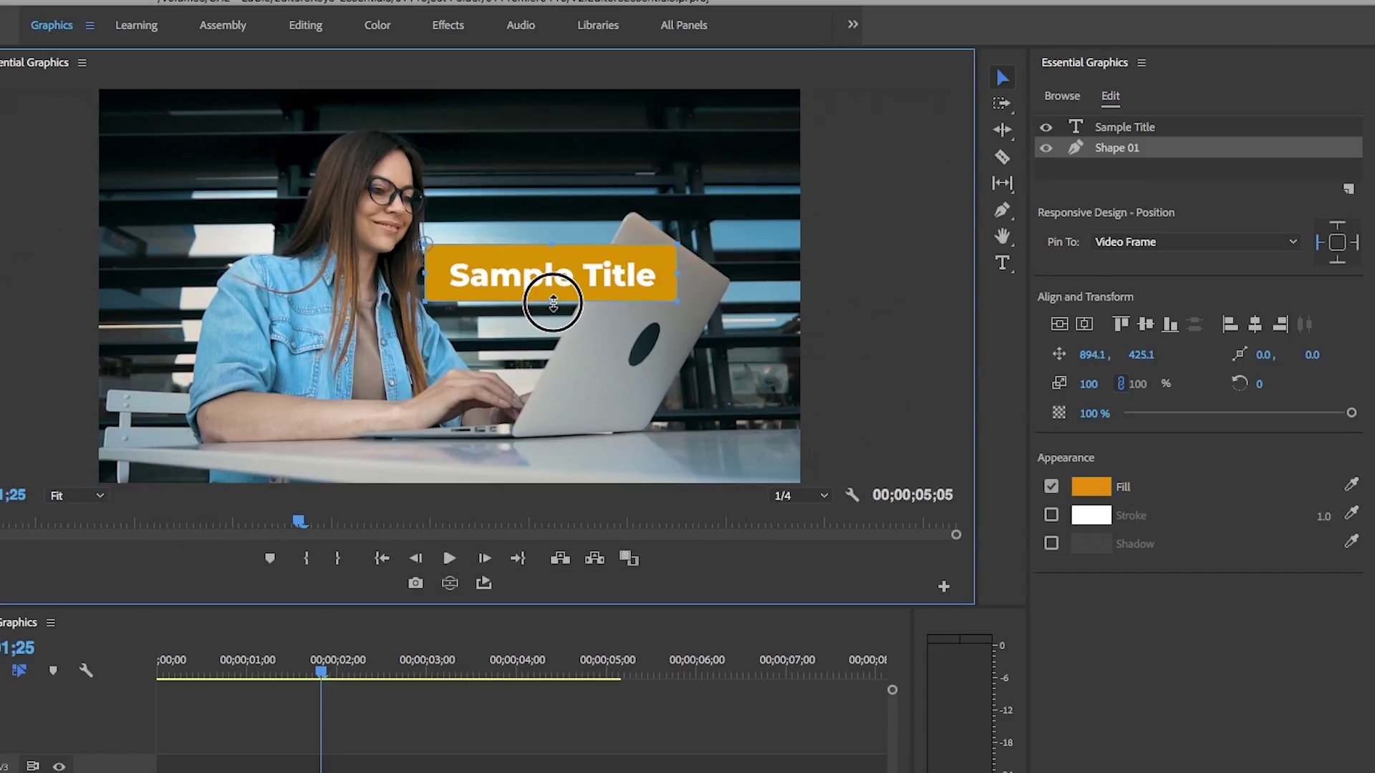
drag(548, 298, 312, 423)
drag(453, 296, 228, 400)
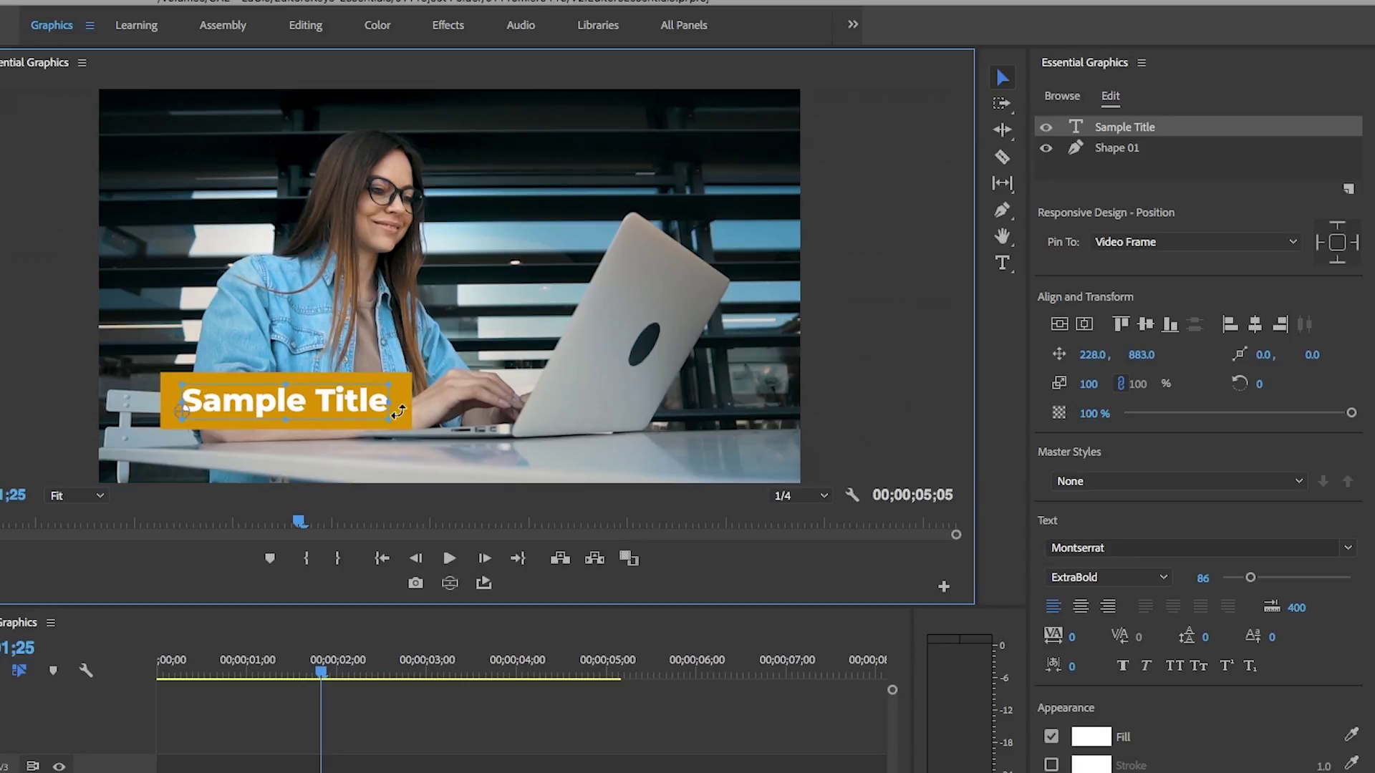
- Duplicate the Shape 01 rectangle layer and reorder the copy in the layer stack
click(1122, 150)
right_click(1113, 156)
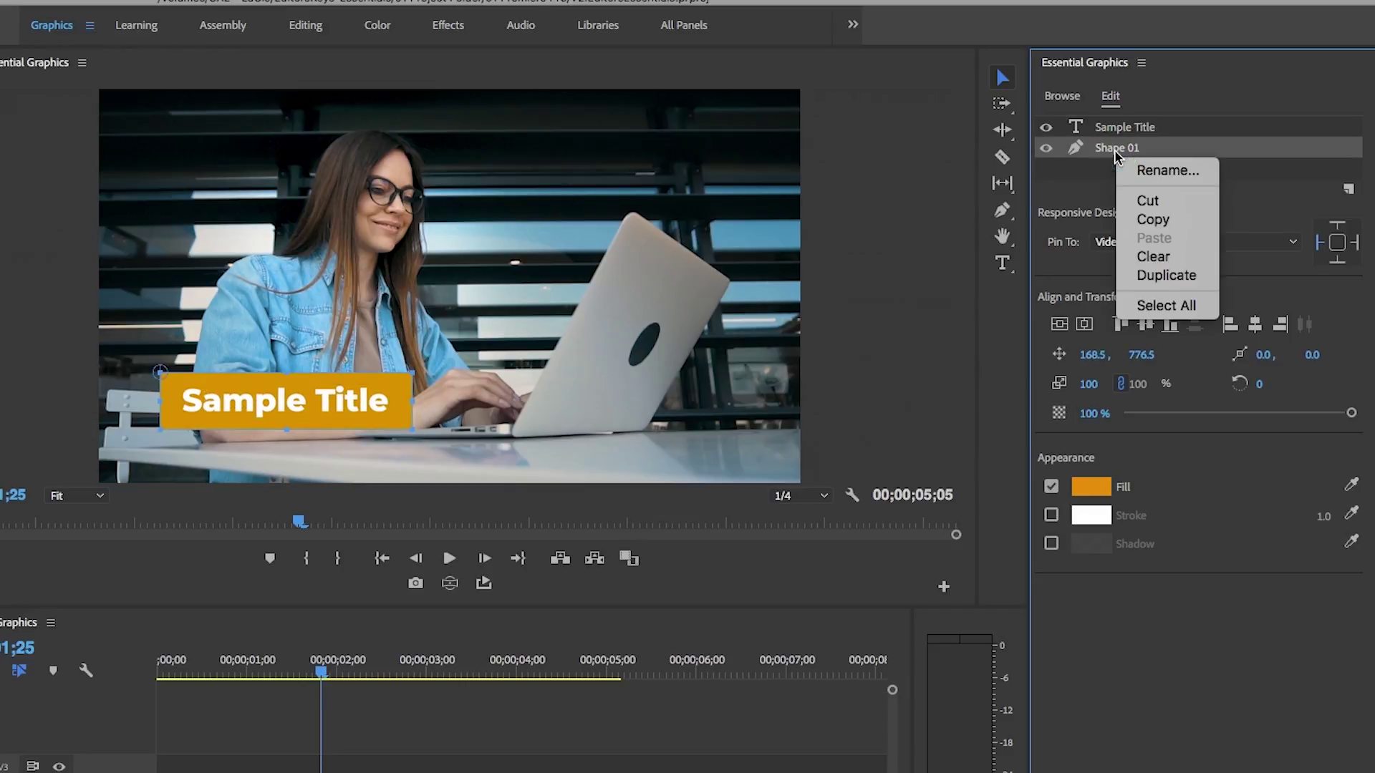
click(1165, 274)
drag(1122, 129, 1121, 181)
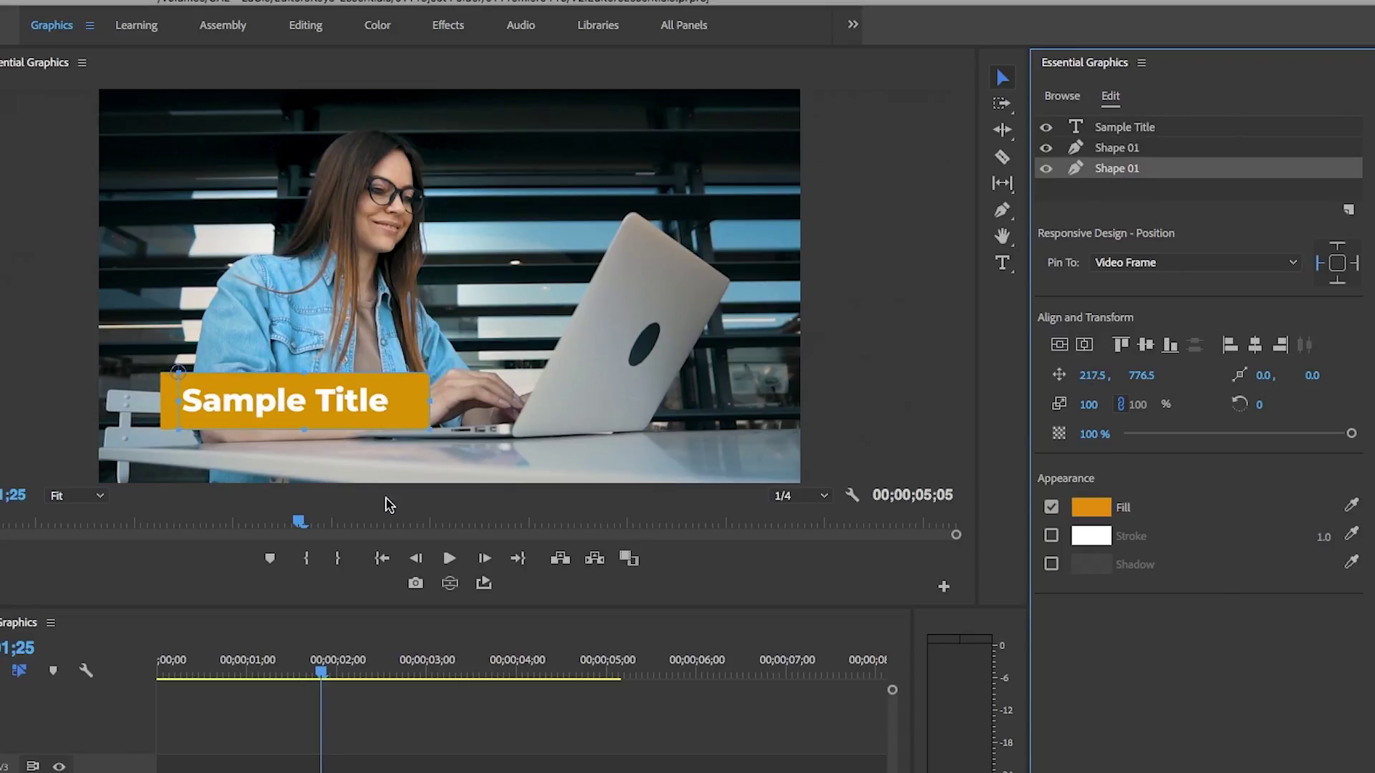
- Fill the copy white and narrow it into a thin bar at the box's right edge
click(1092, 508)
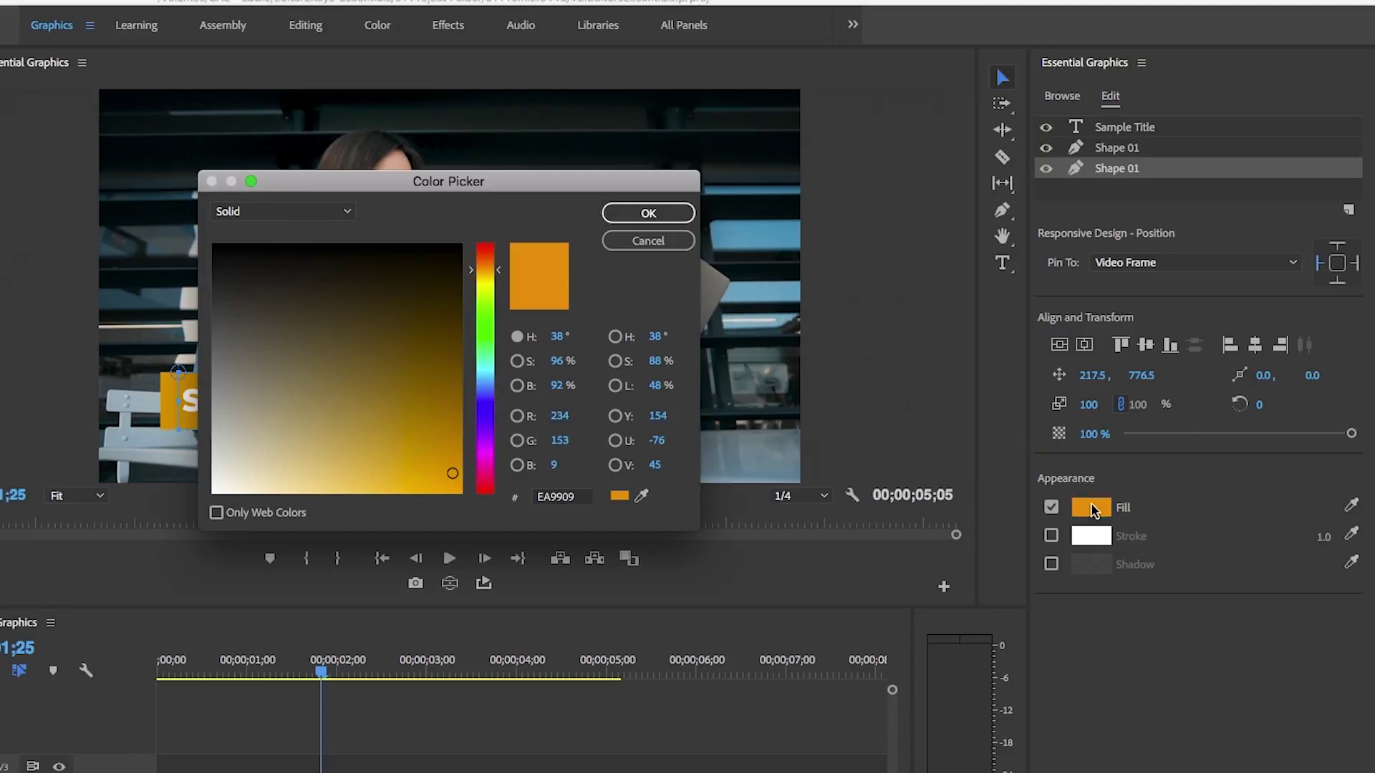
drag(429, 477, 169, 505)
click(634, 213)
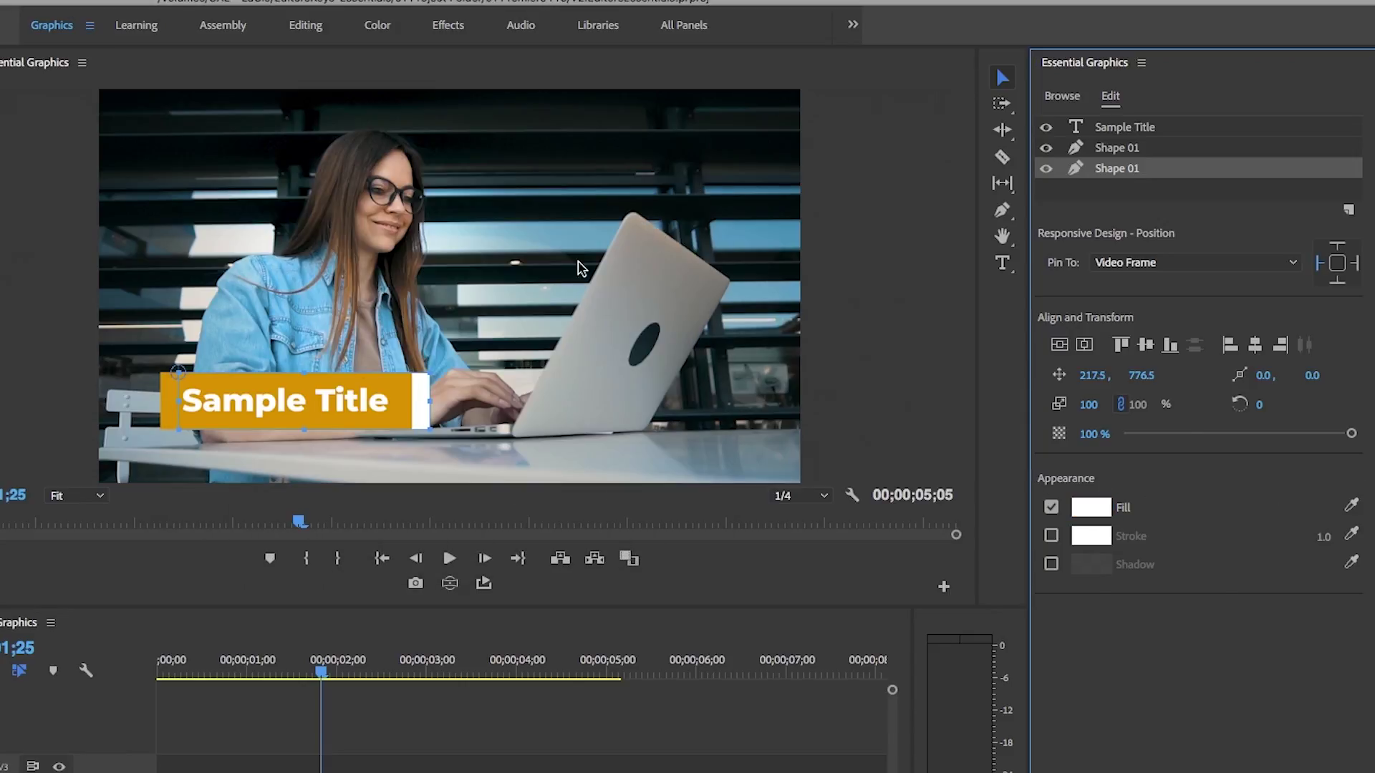
click(171, 396)
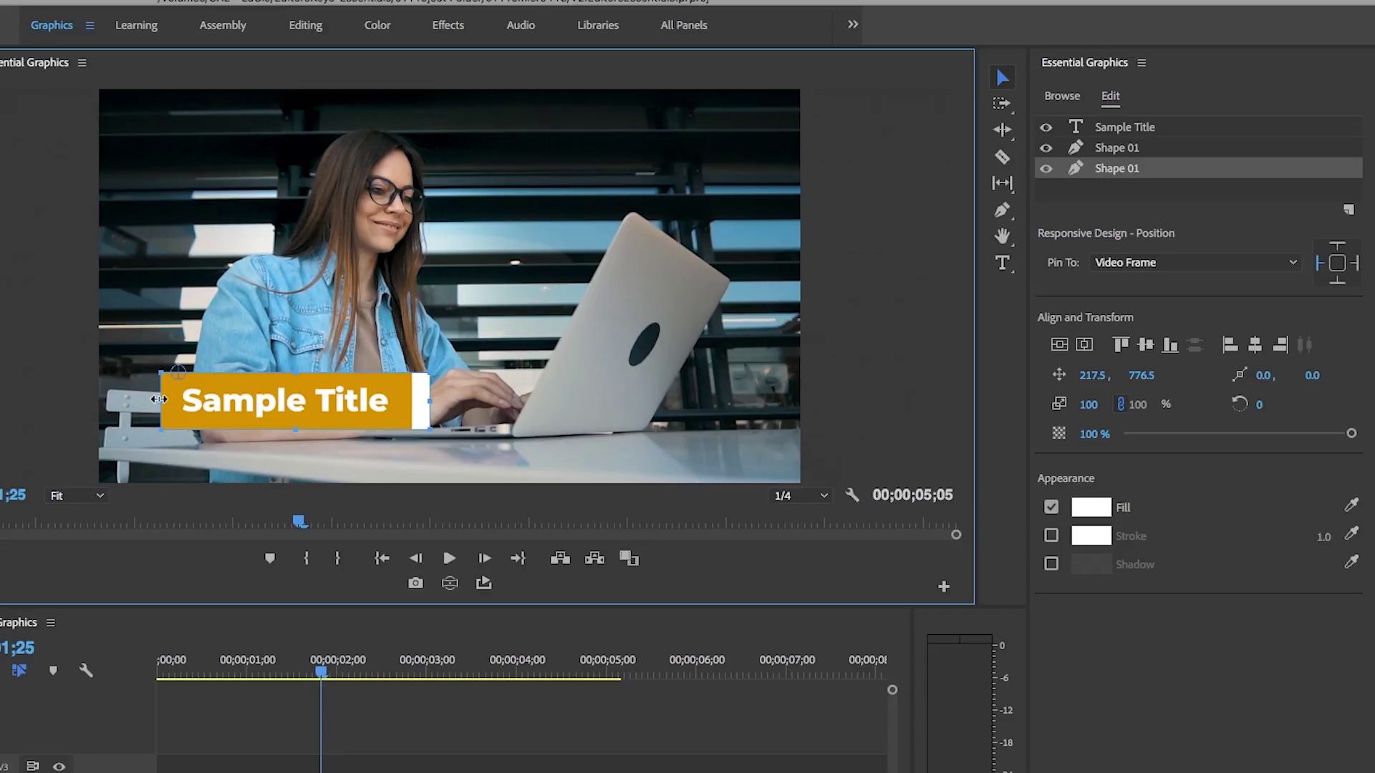
drag(429, 401, 425, 401)
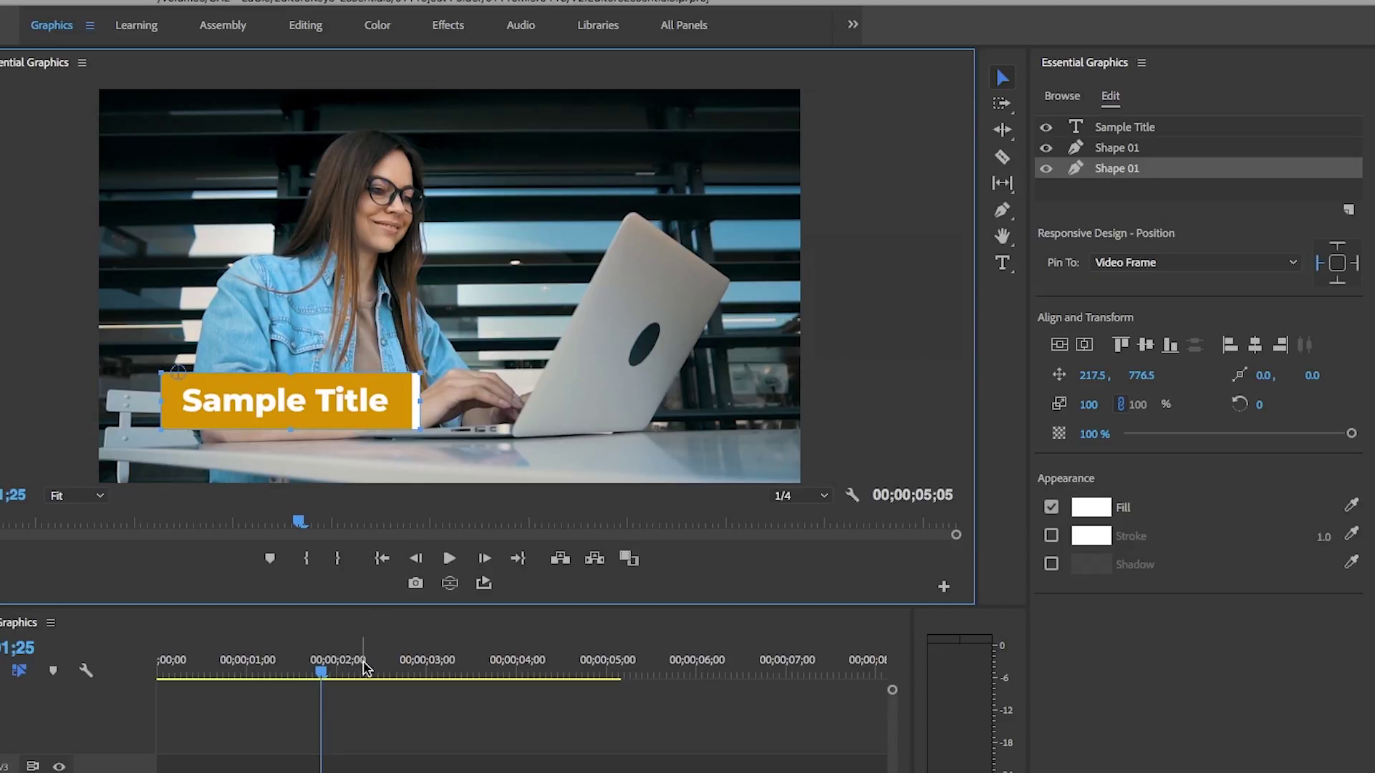
click(453, 753)
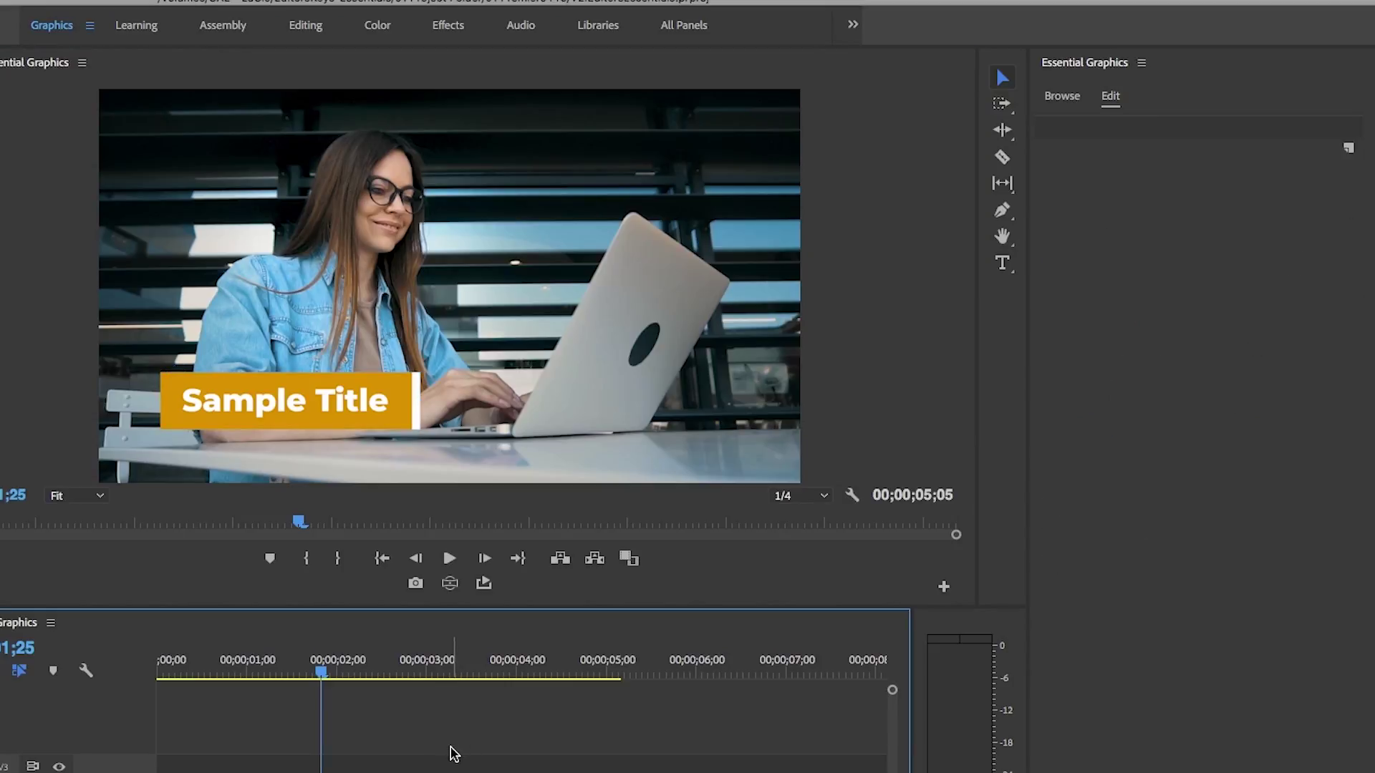
click(398, 425)
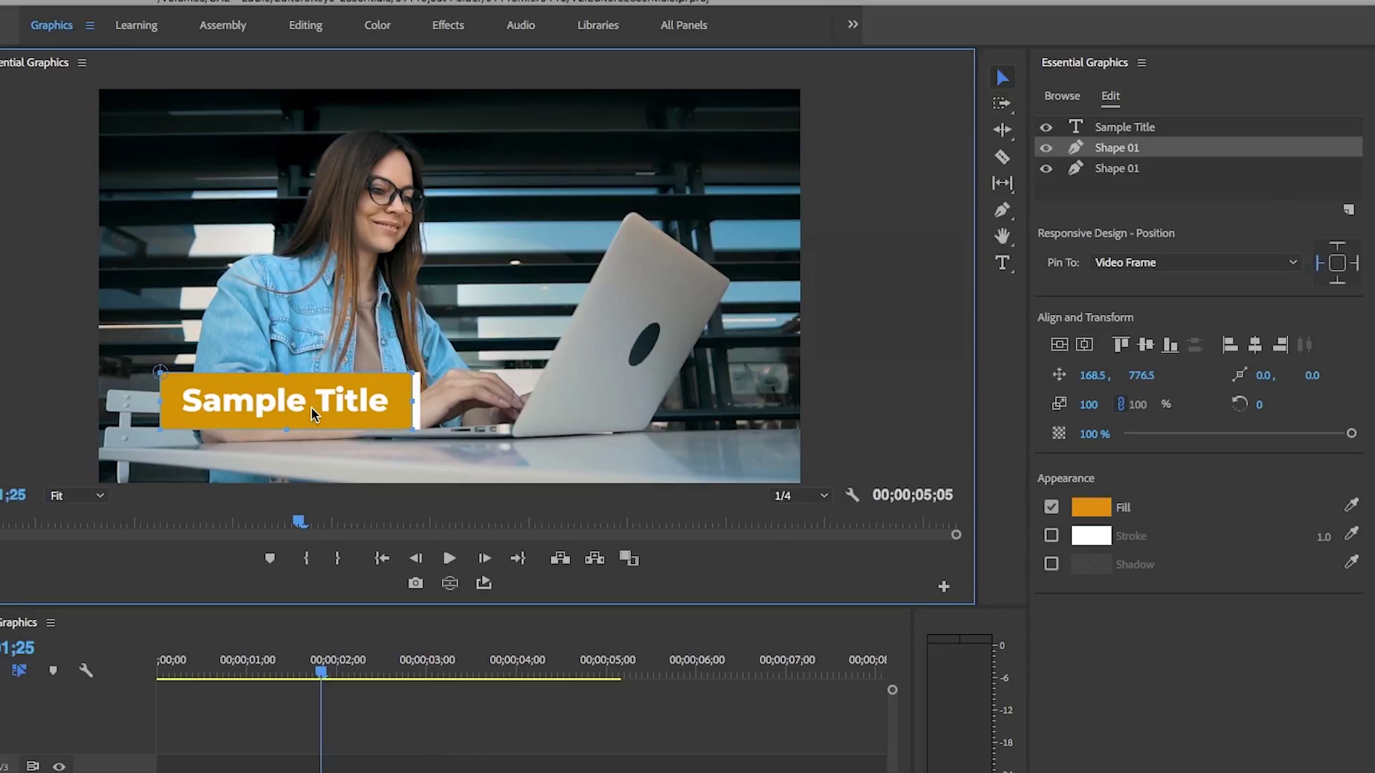
click(1125, 127)
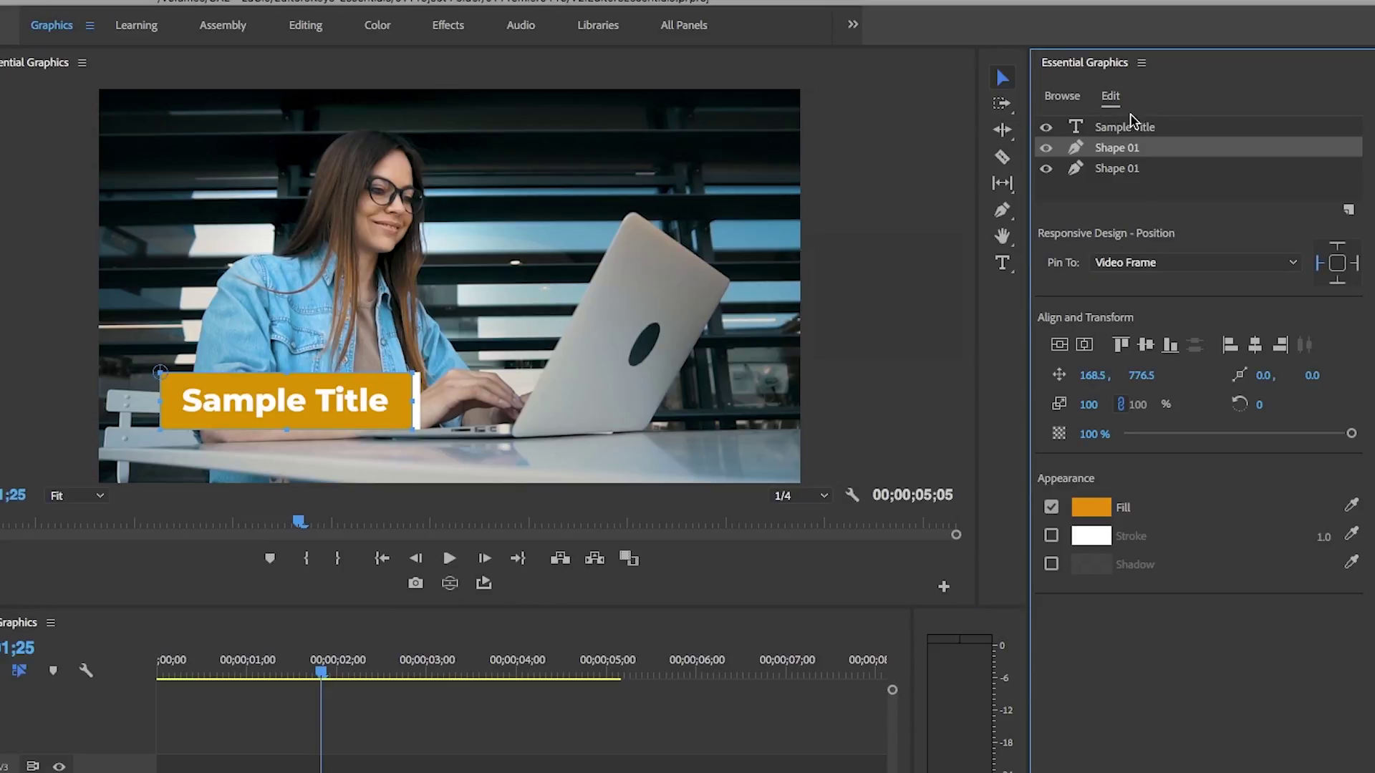
double_click(342, 400)
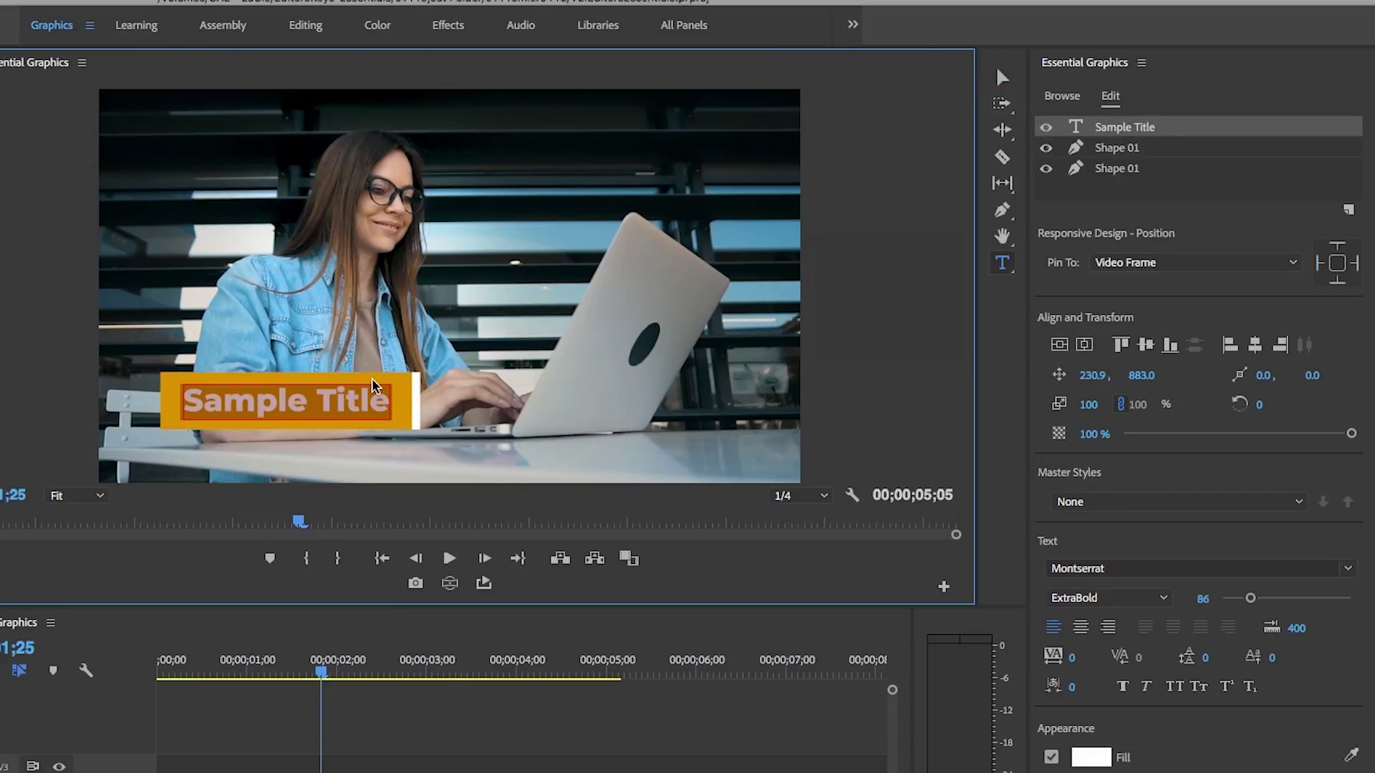
text(Type)
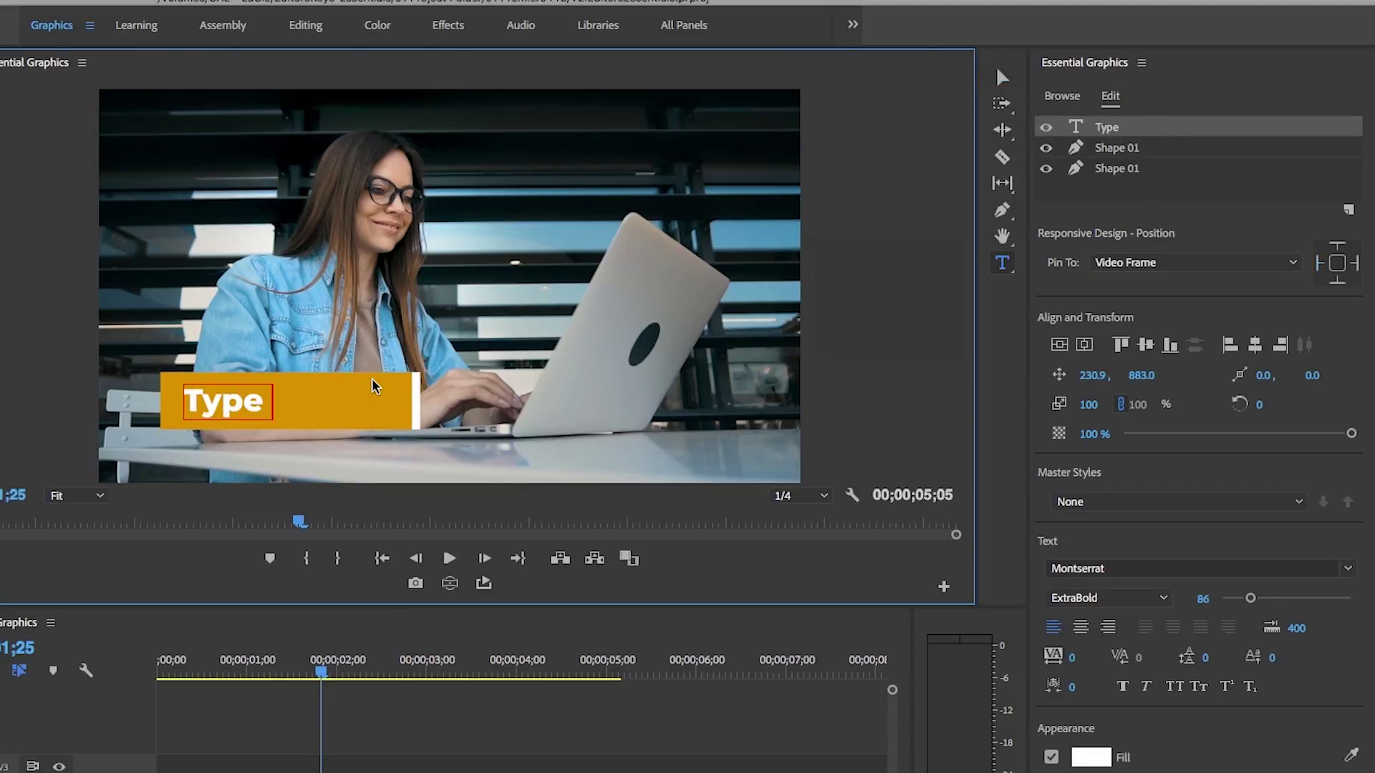
text( new text)
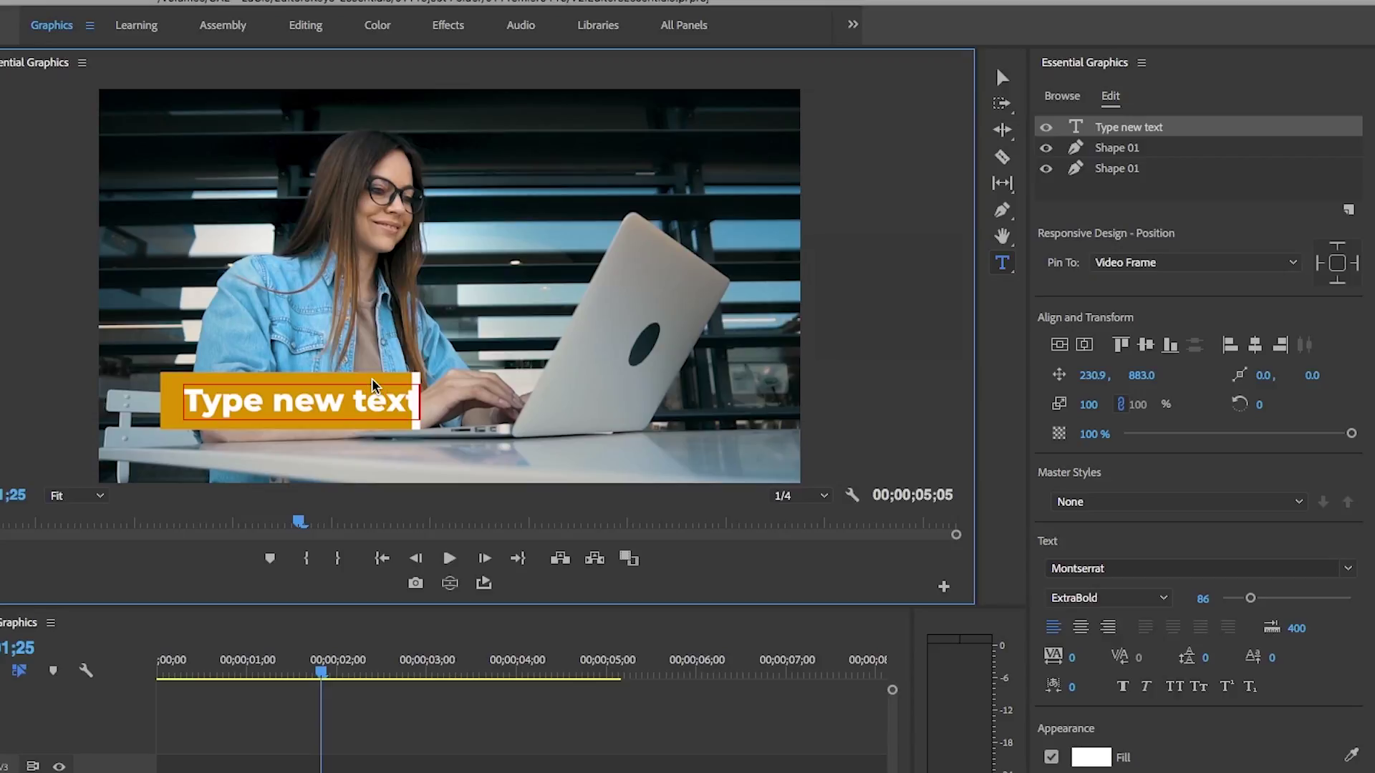
key(ctrl+a)
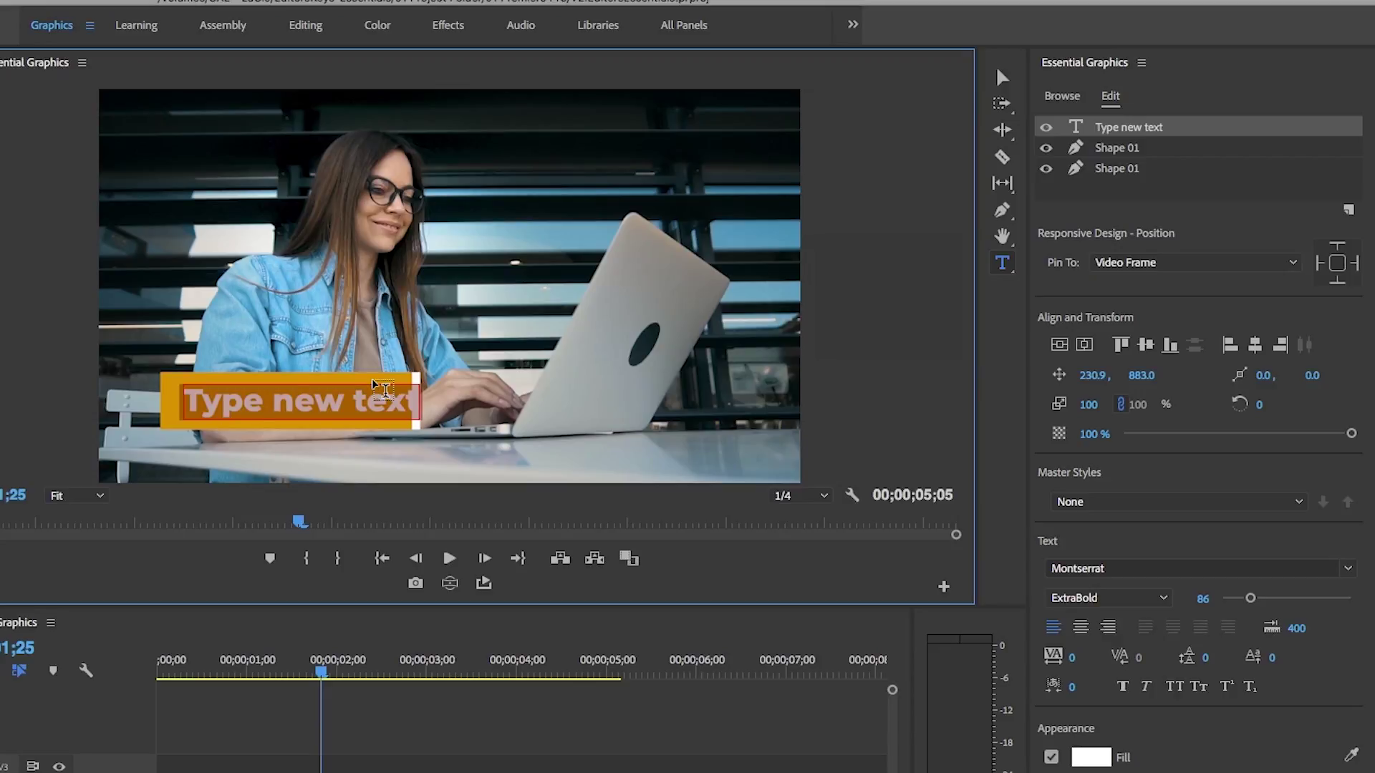
key(ctrl+z)
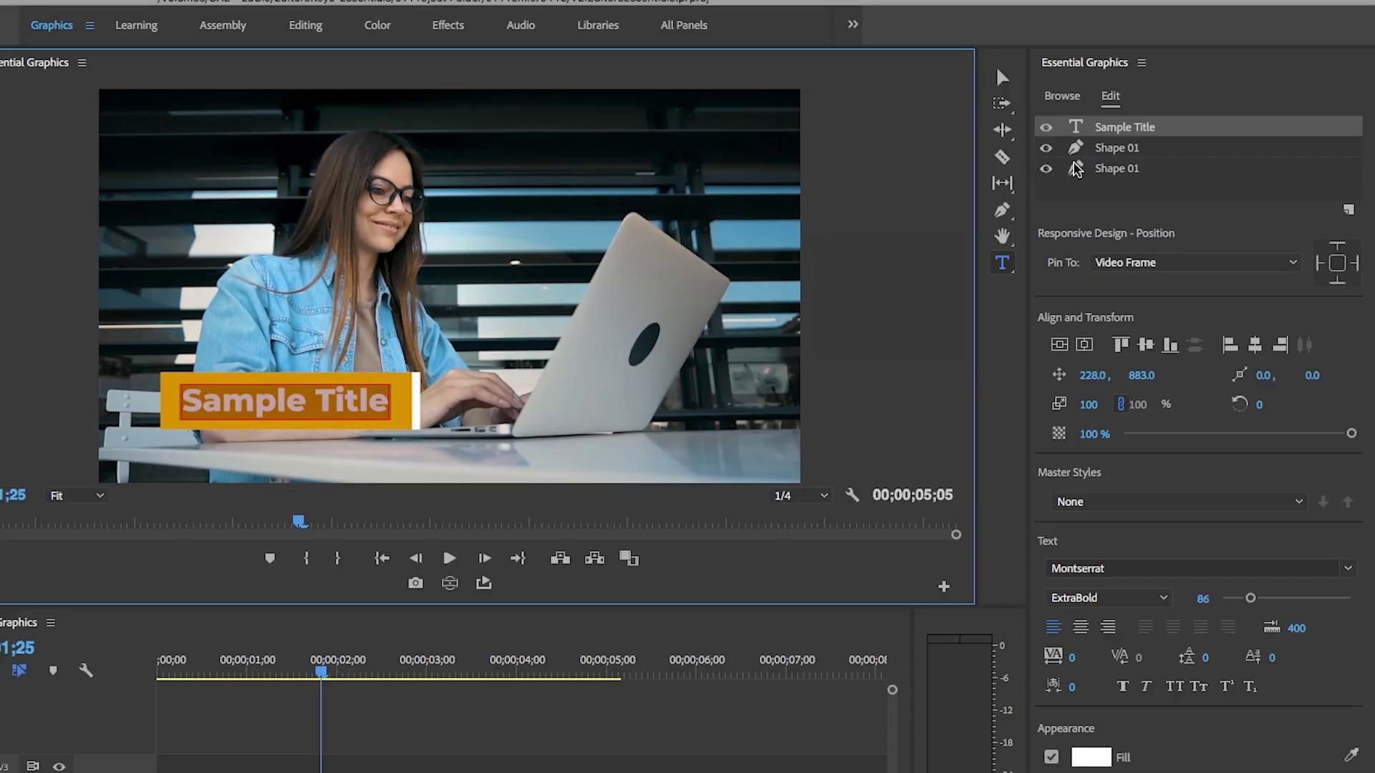
click(1103, 131)
click(1116, 150)
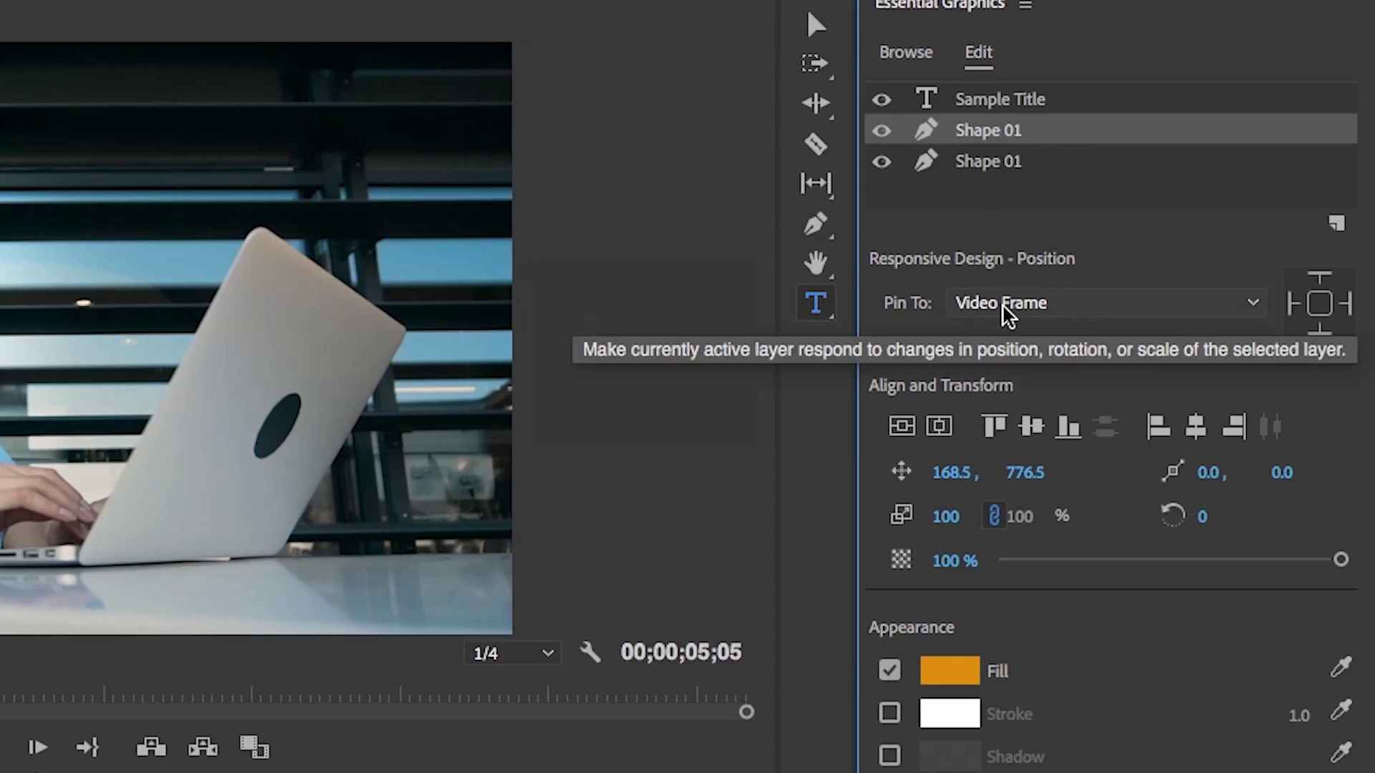
- Pin all edges of the orange bar to the Sample Title text
click(1003, 307)
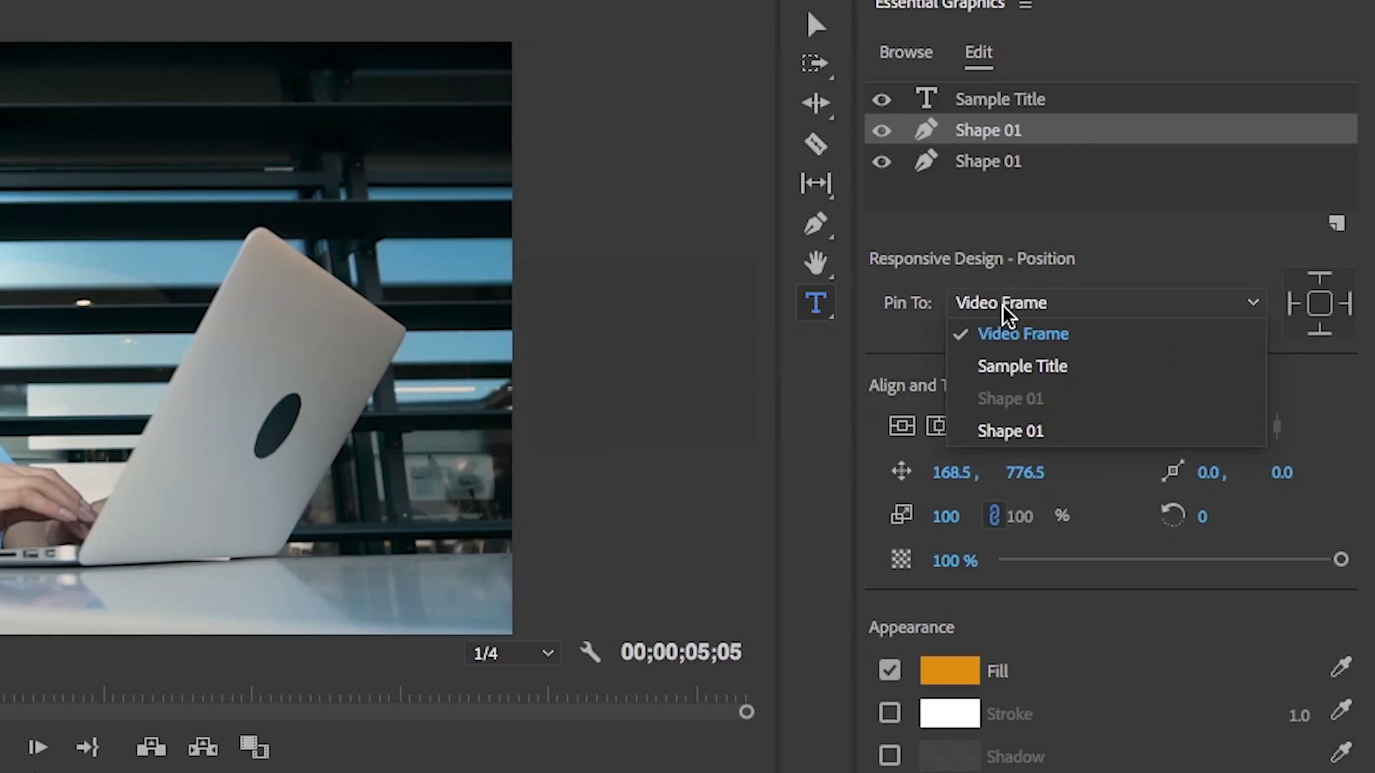
click(1000, 368)
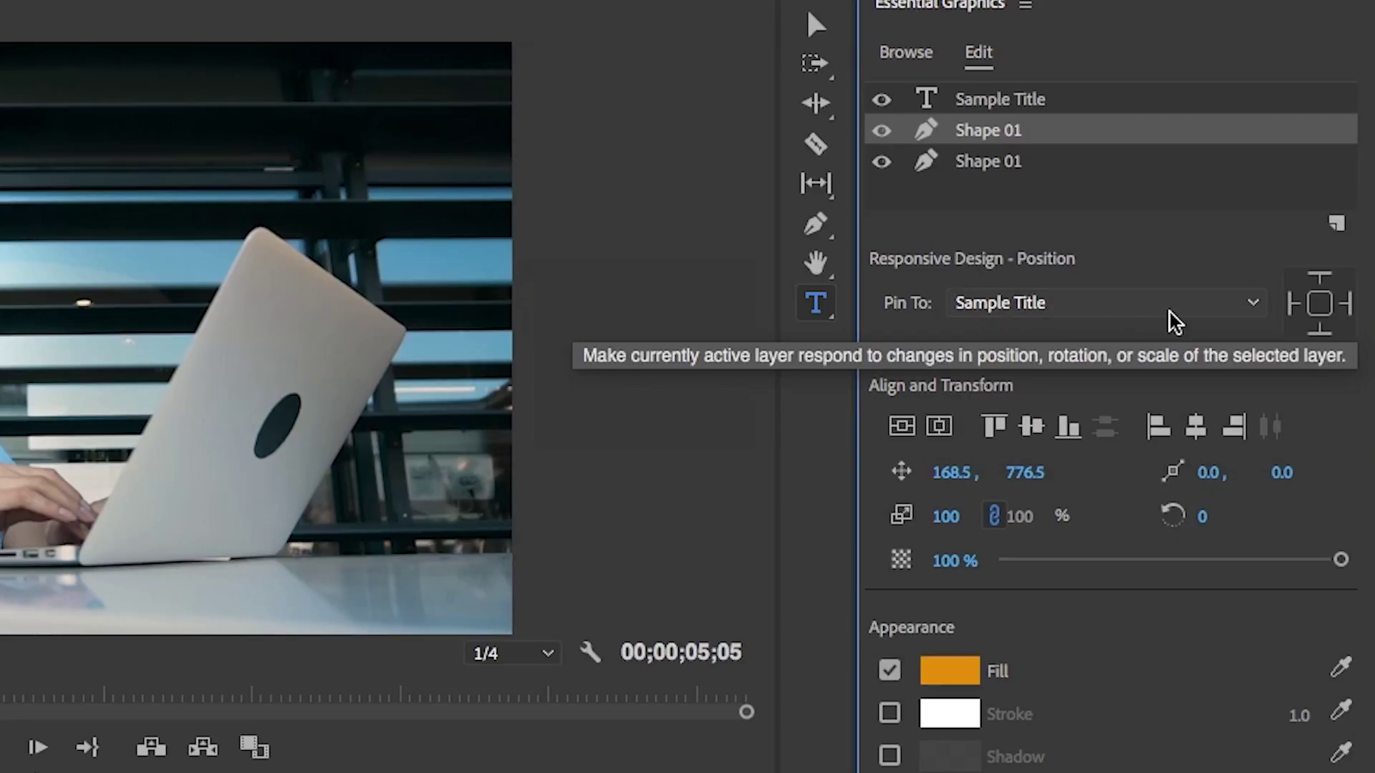
click(1320, 307)
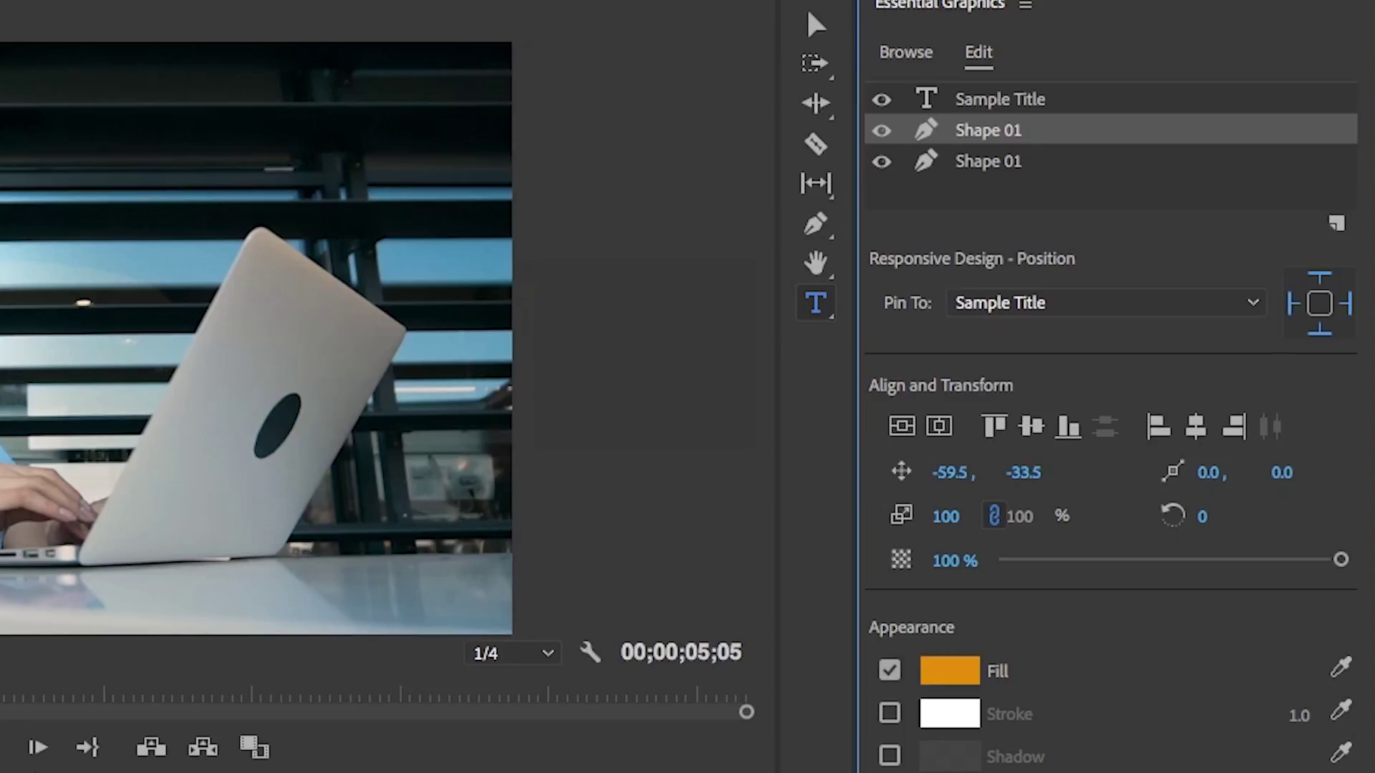
- Correct the typo in the Sample Title text
click(335, 419)
double_click(336, 419)
text(T)
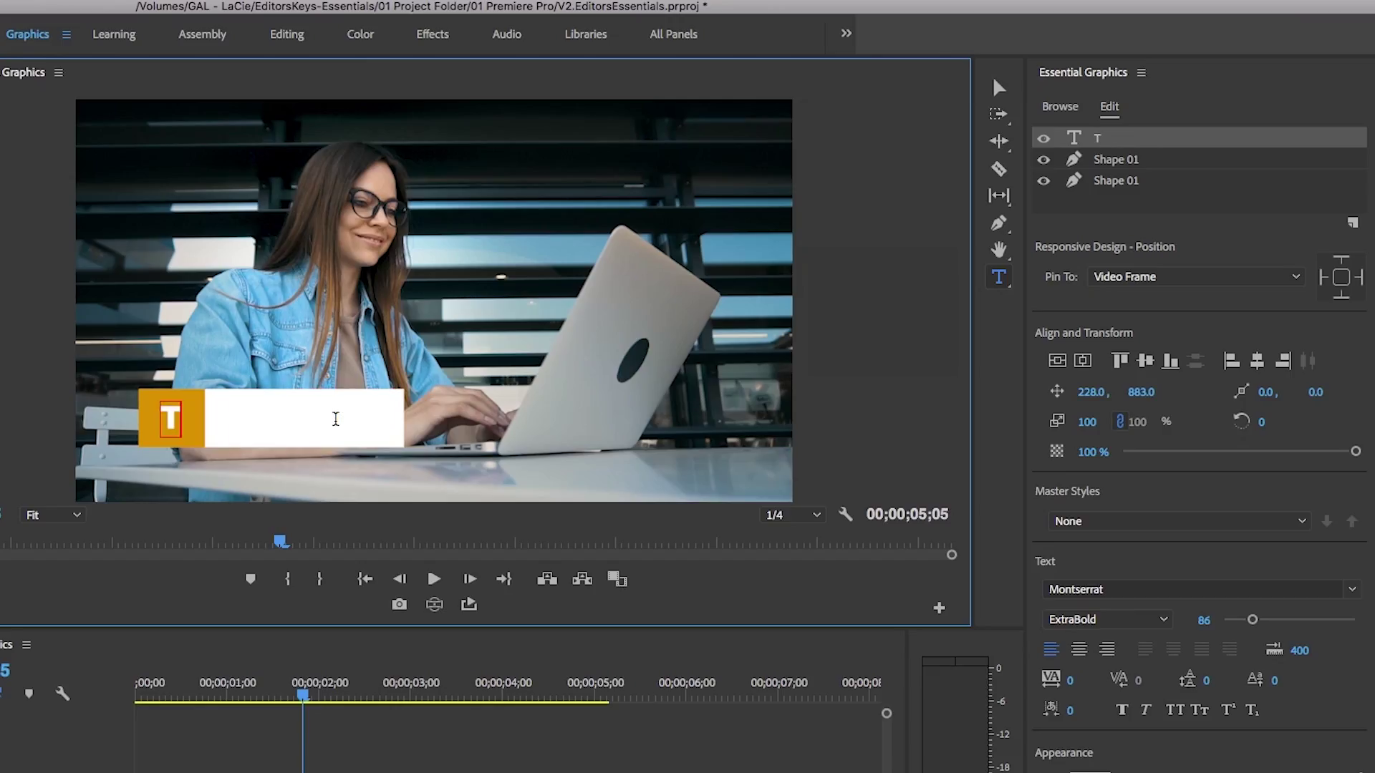
text(yoe)
key(BackSpace)
key(BackSpace)
text(pe)
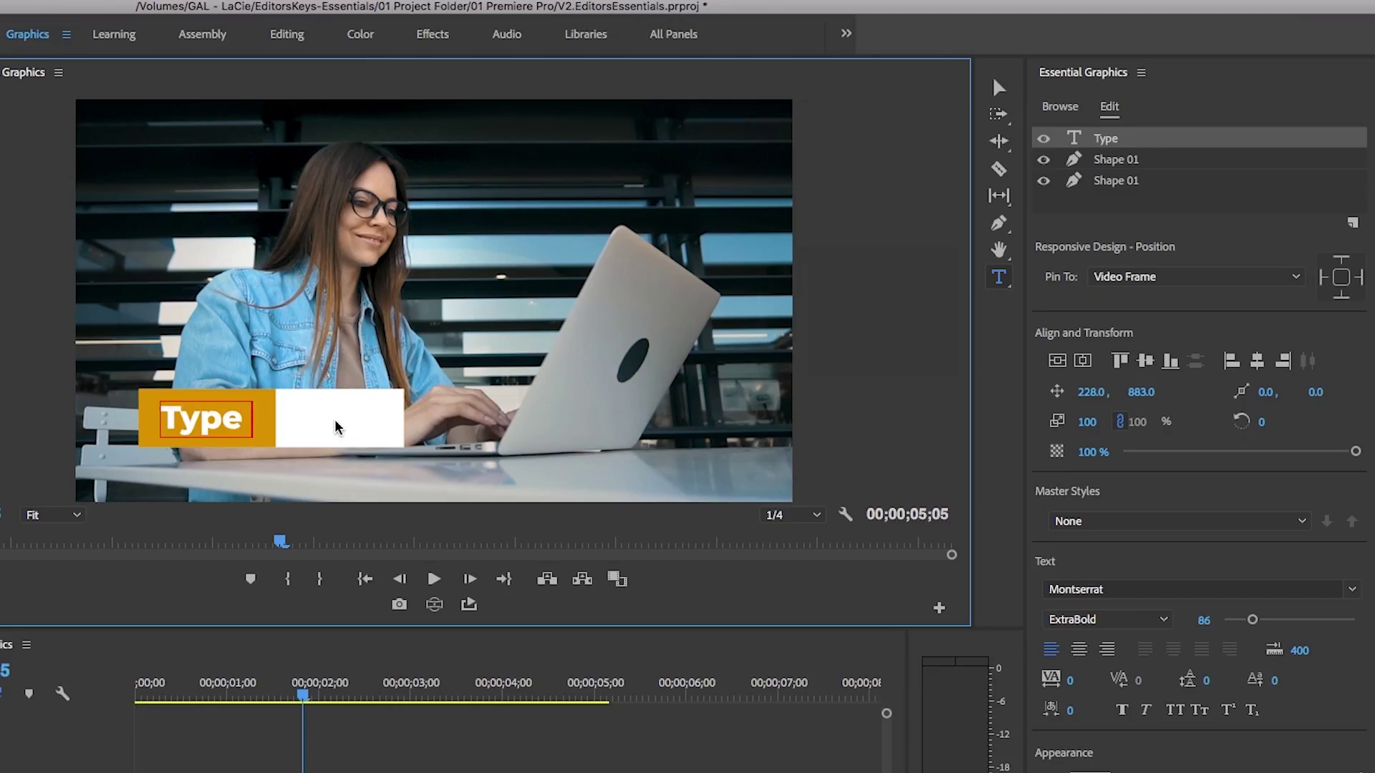
text( in new text)
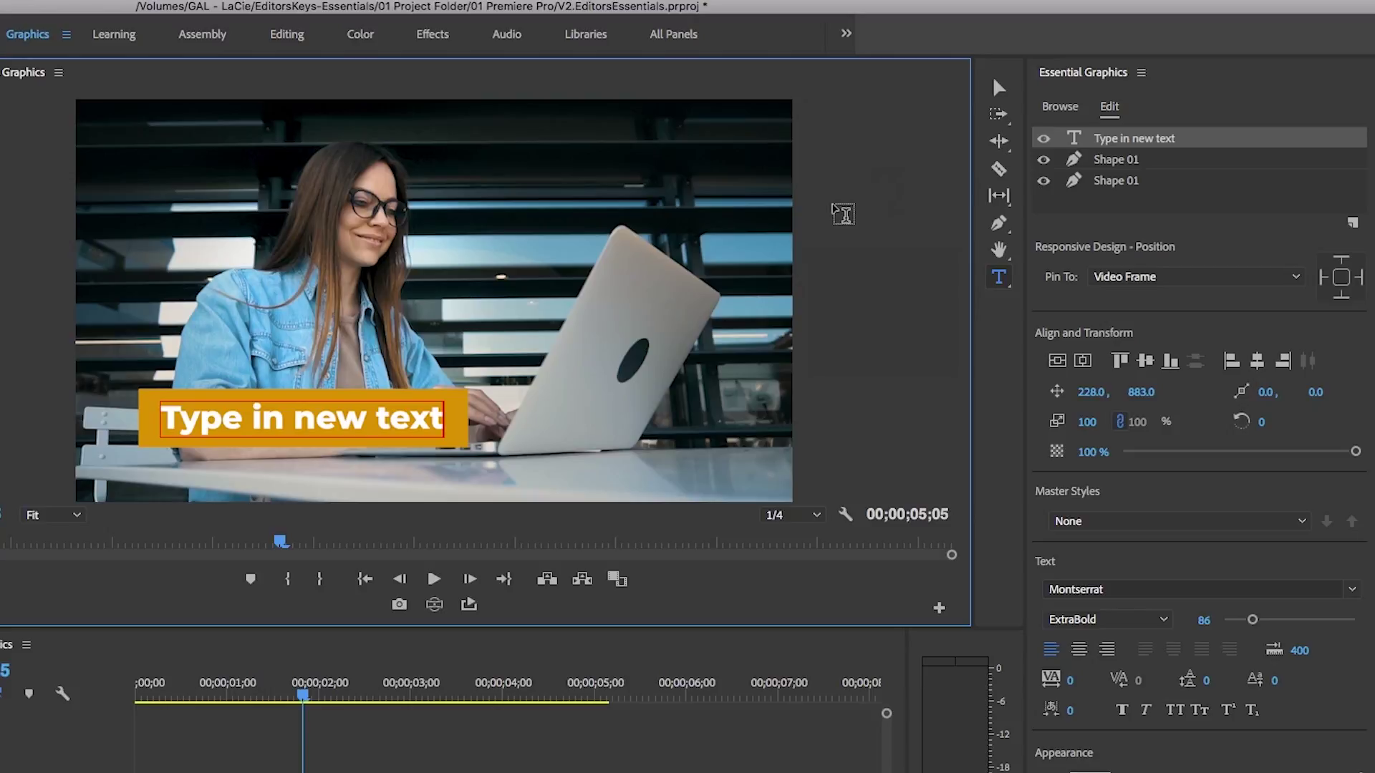
- Pin the white strip to the orange Shape 01 bar
click(1111, 184)
click(1294, 279)
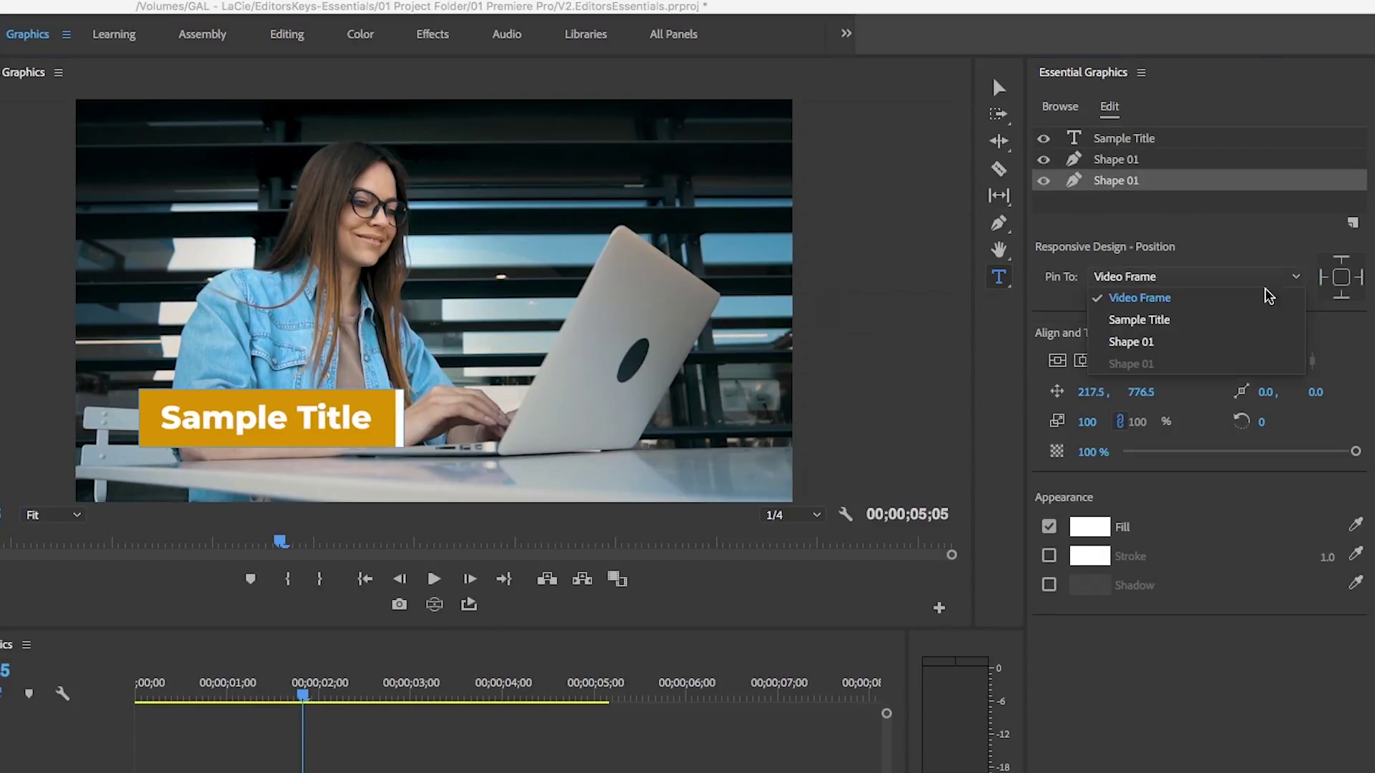
click(1127, 342)
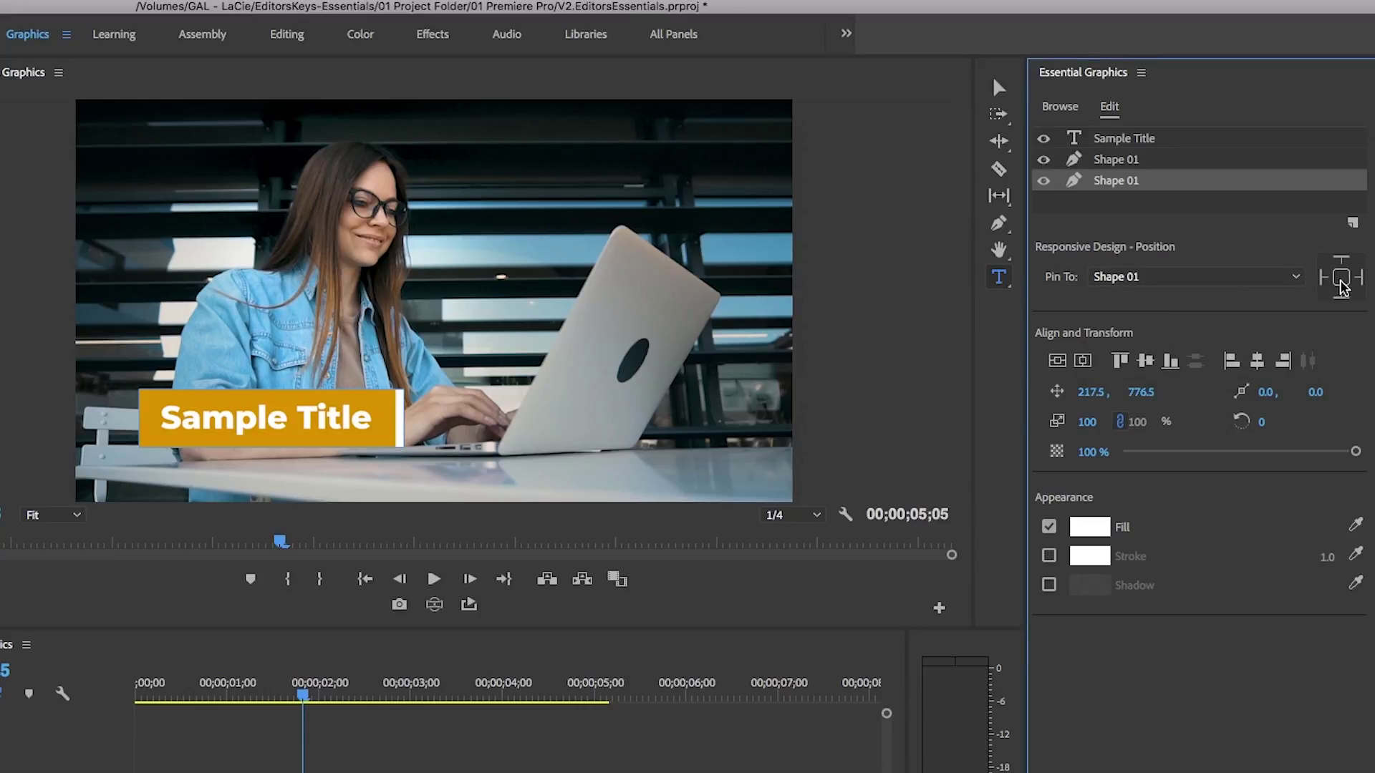
- Replace the title text with 'Now both adapt'
click(354, 415)
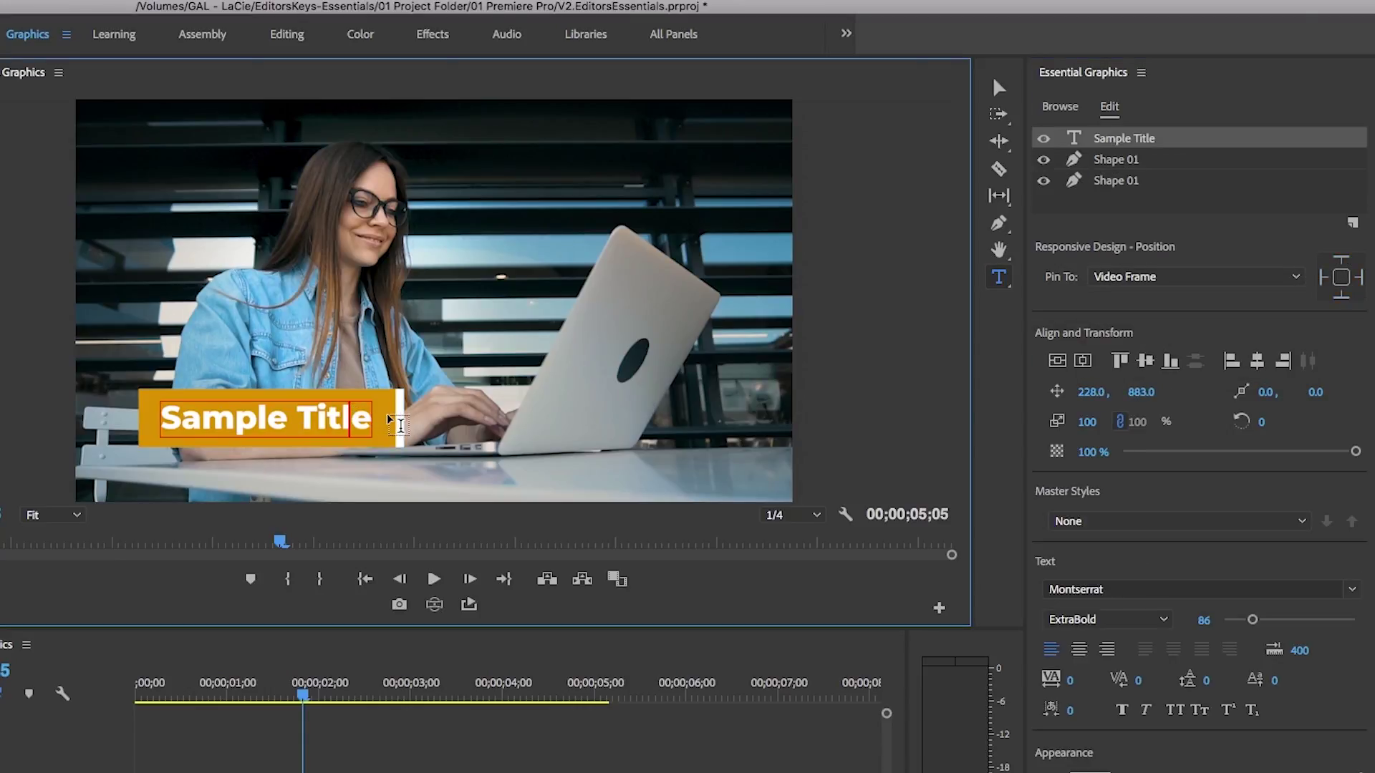
key(ctrl+a)
text(N)
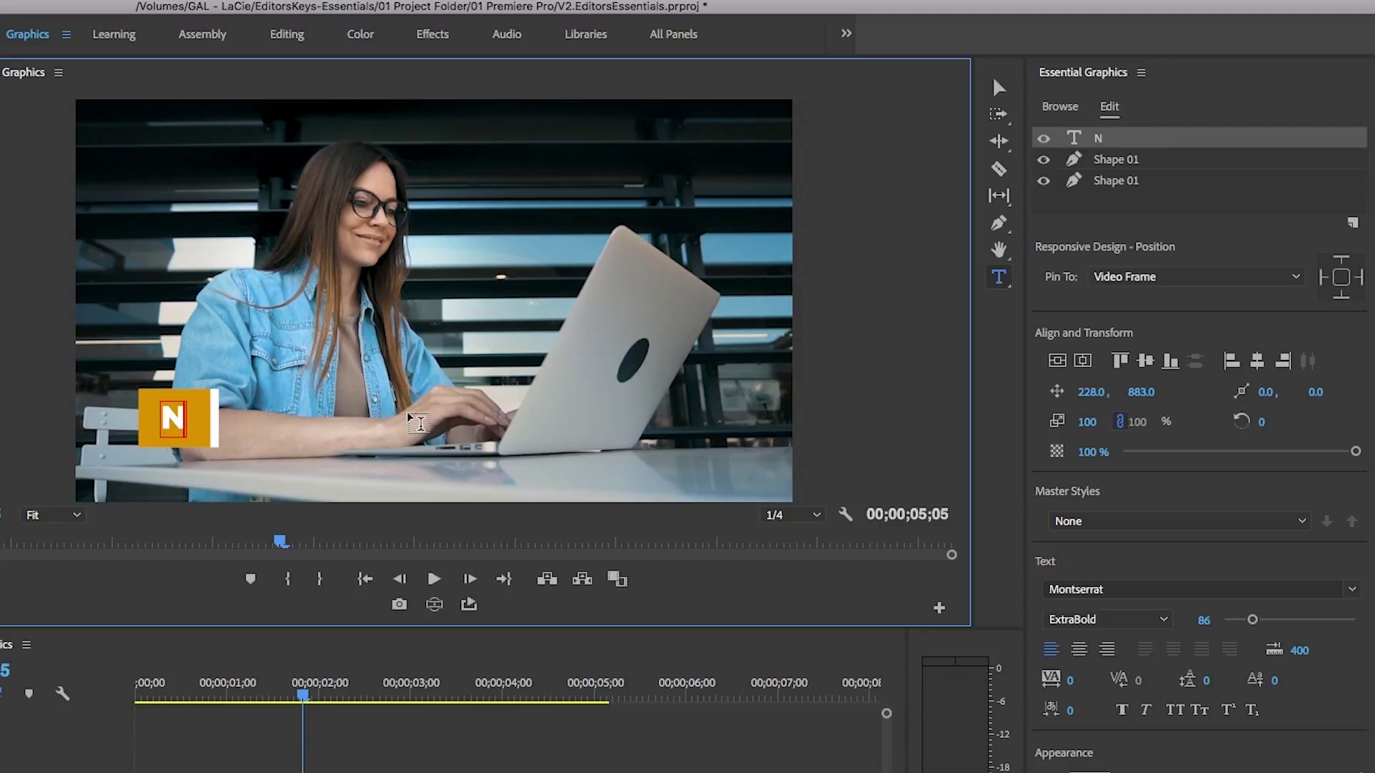
text(ow both ad)
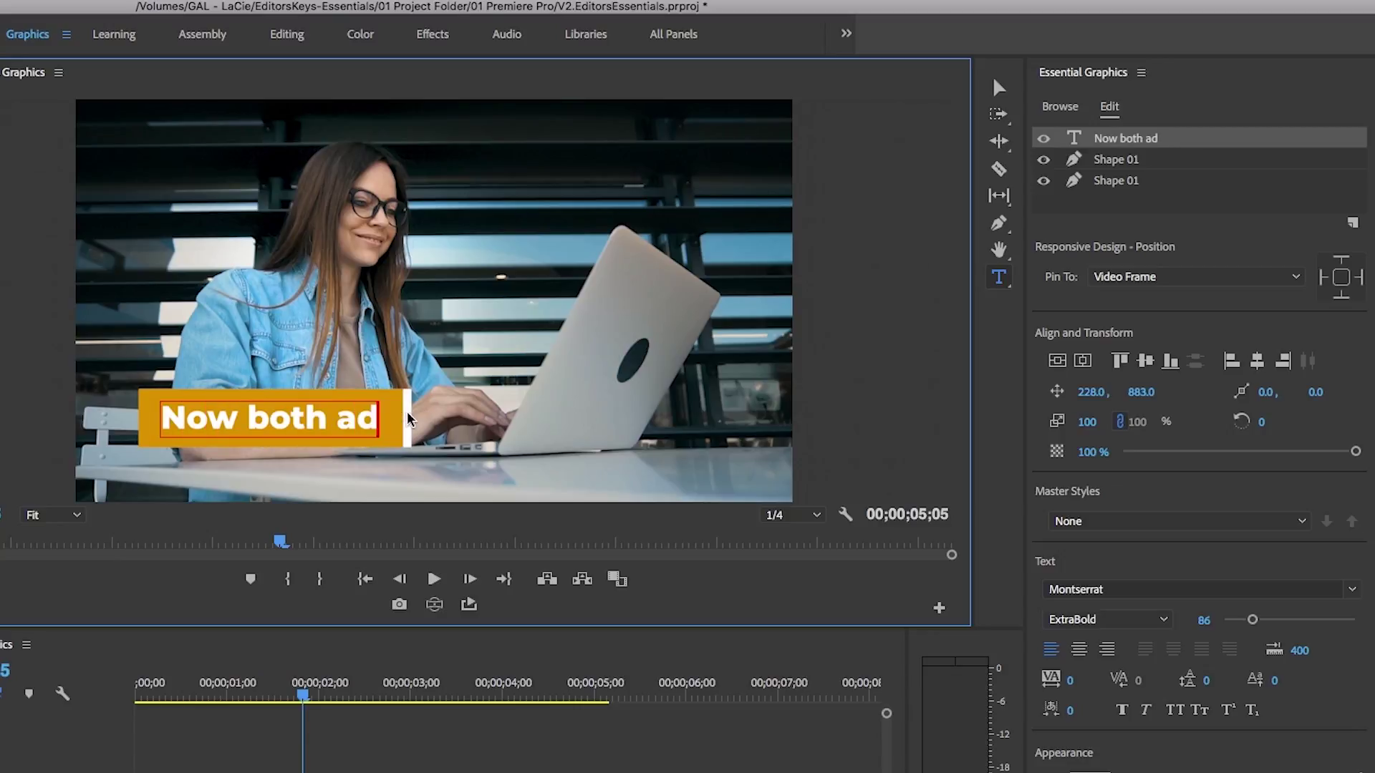
text(apt)
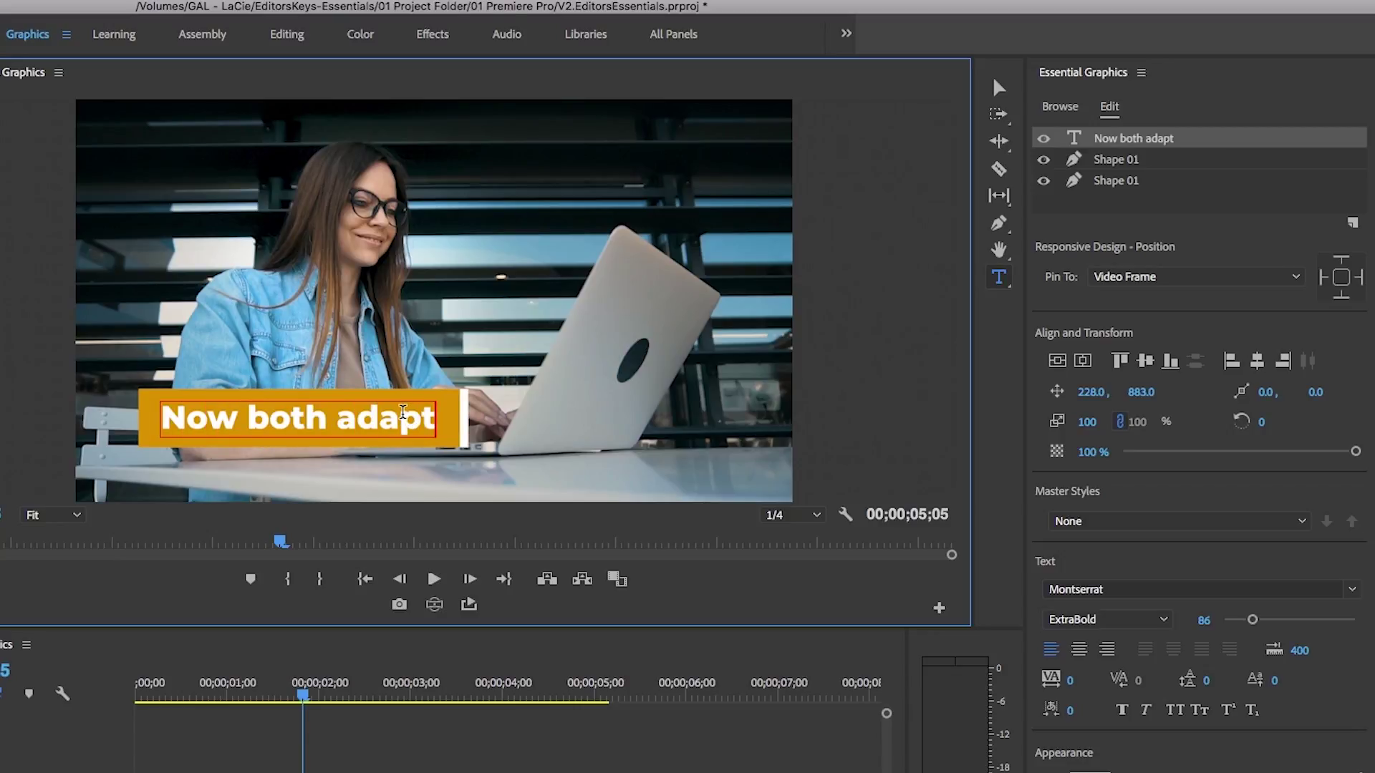
click(1101, 739)
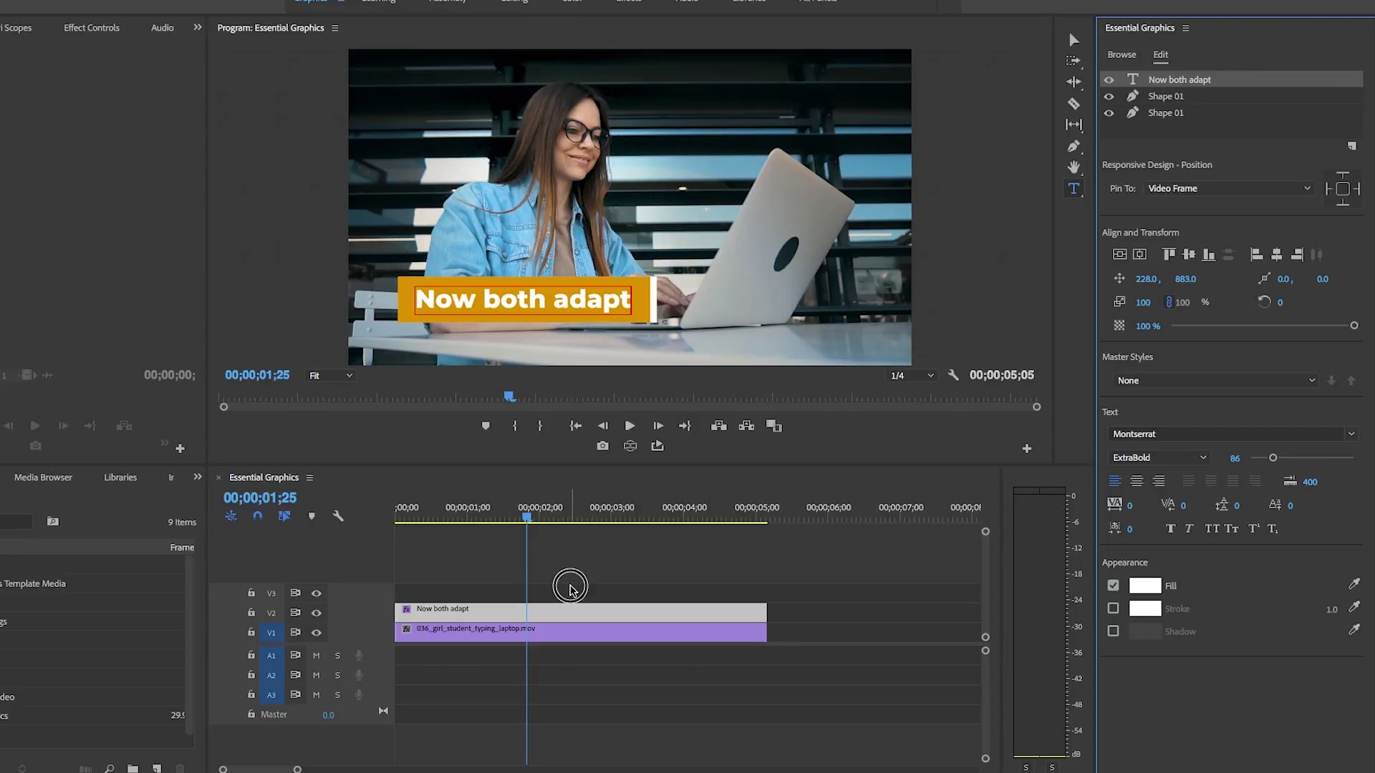
- Set Intro and Outro Duration to 00;00;00;15 in Responsive Design - Time
click(569, 590)
click(546, 614)
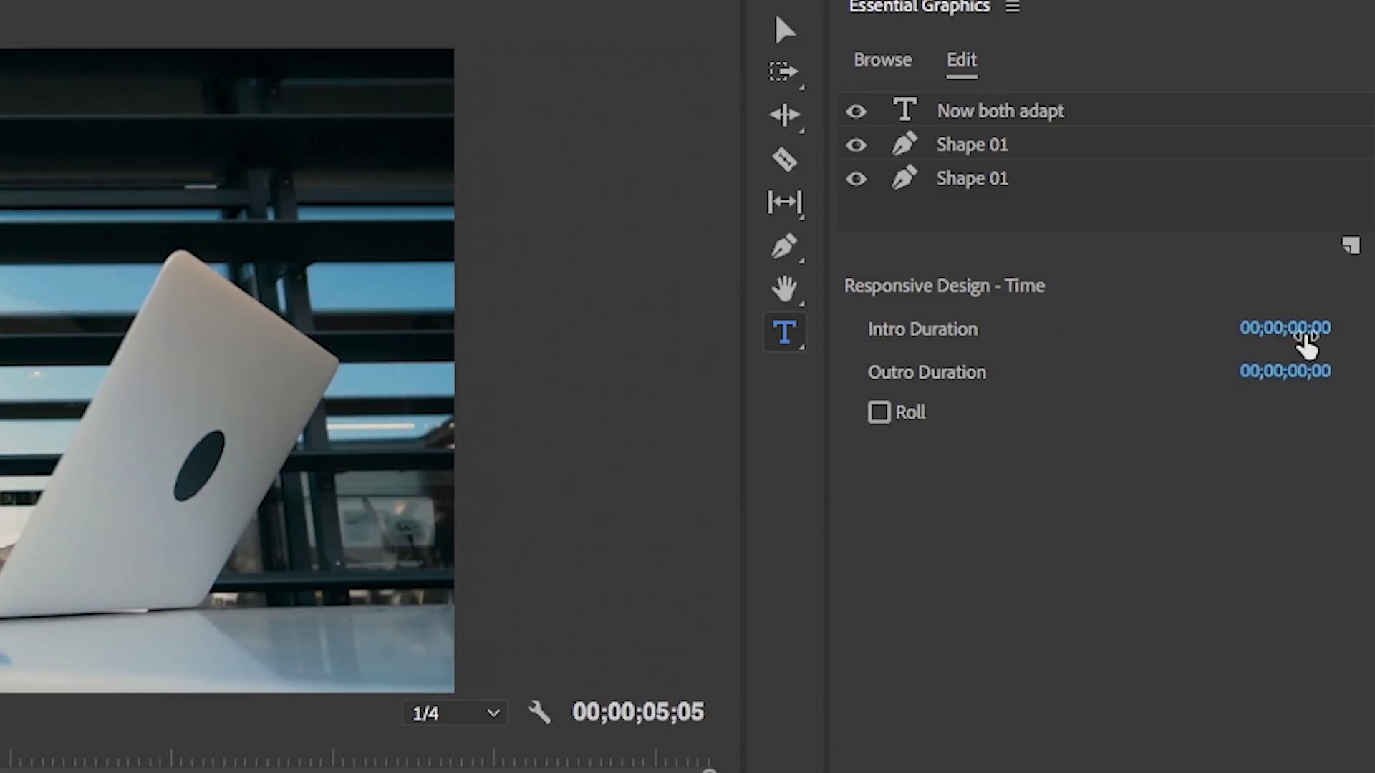
click(1328, 329)
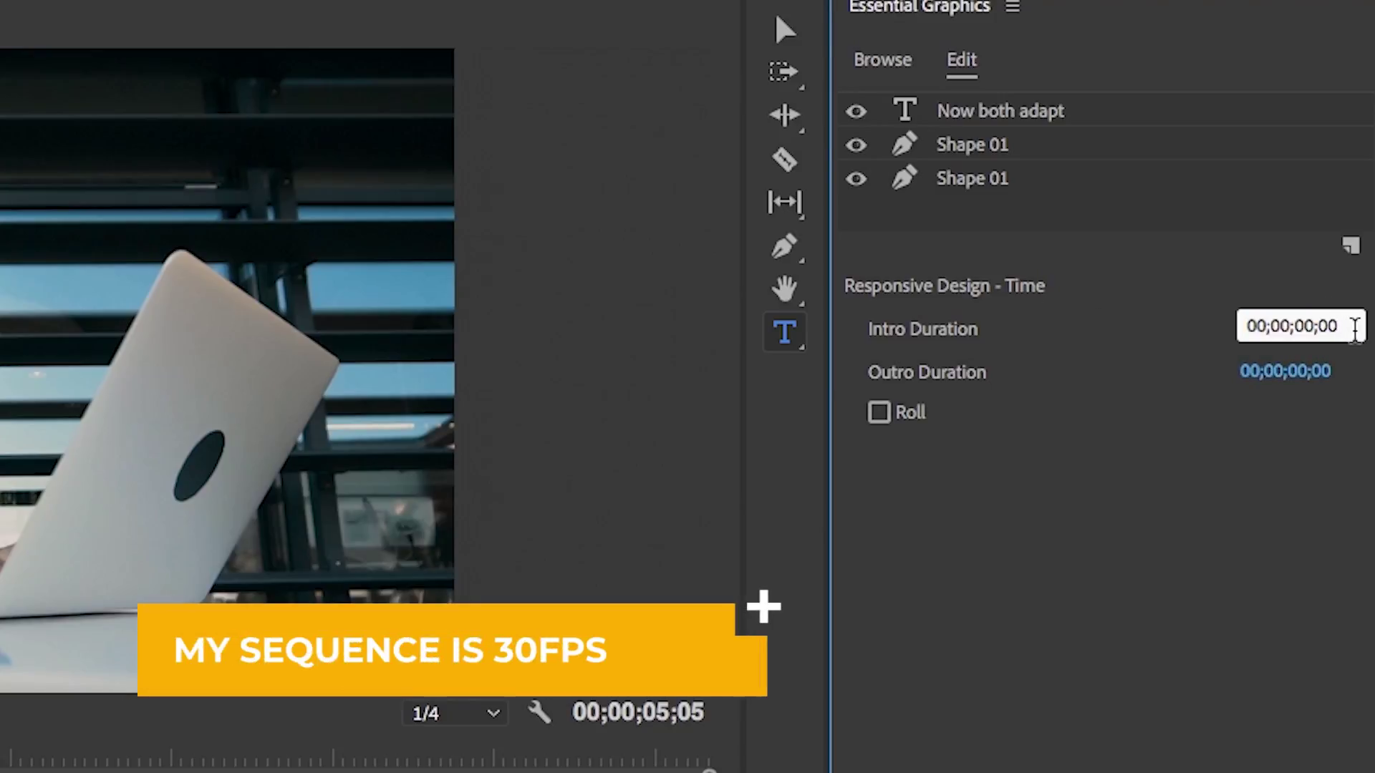
text(15)
click(1332, 372)
text(15)
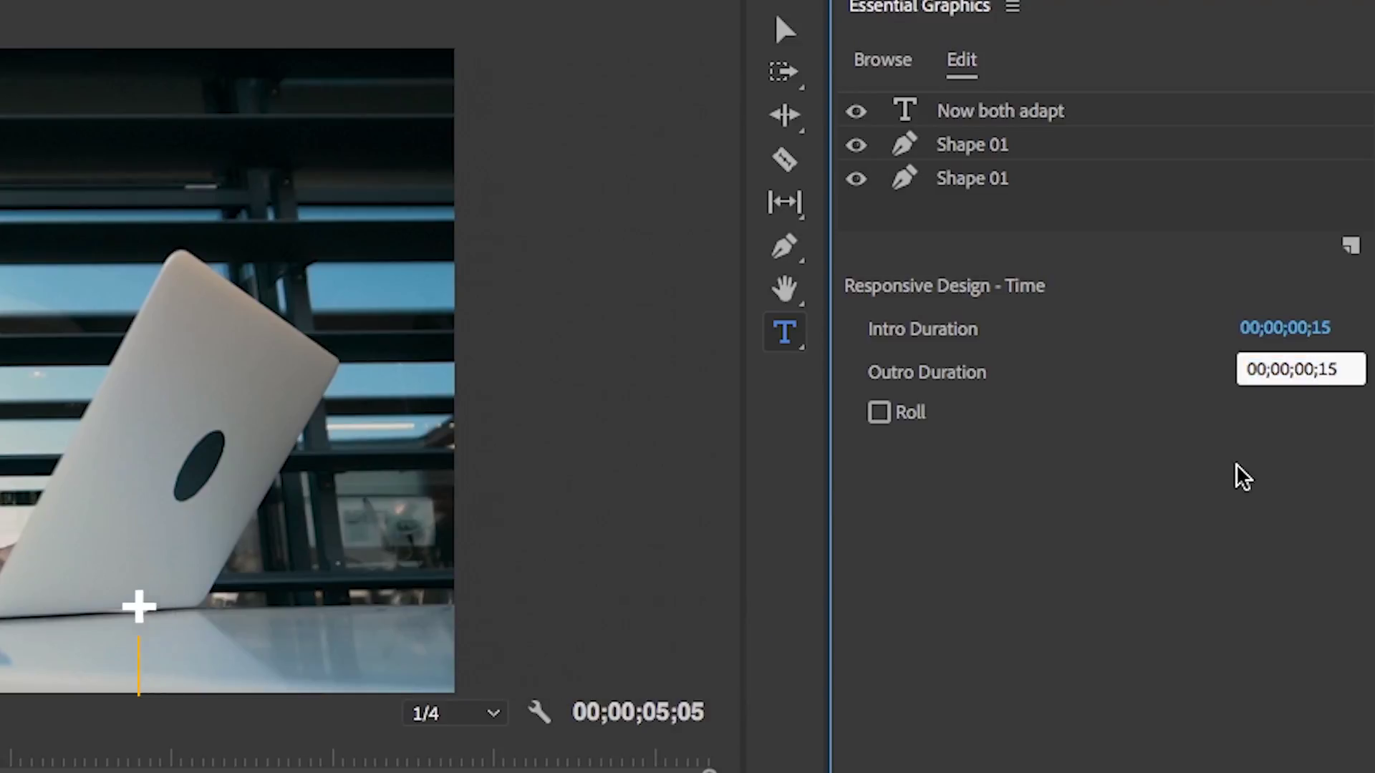
click(1058, 569)
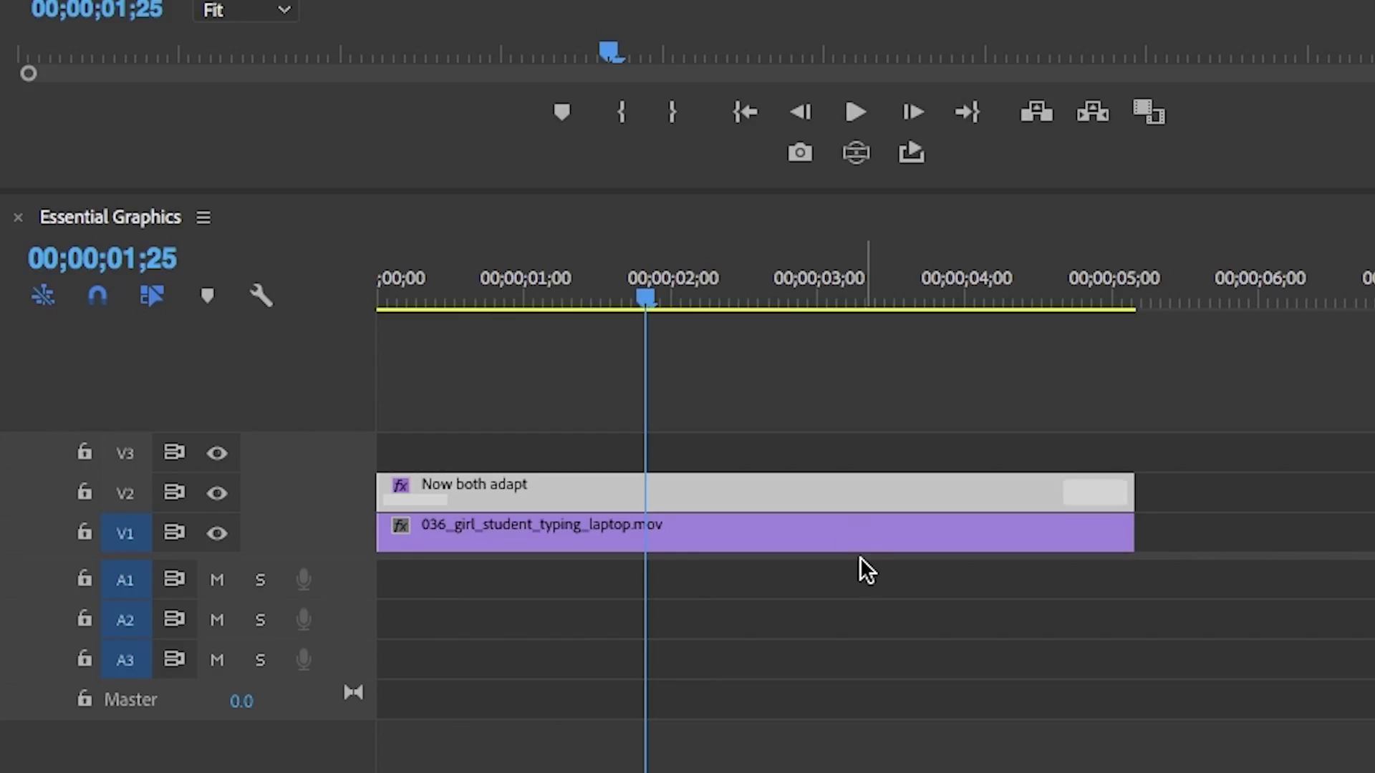
- Trim the V2 graphic clip to end at 00;00;02;00 and scrub through its intro
click(419, 495)
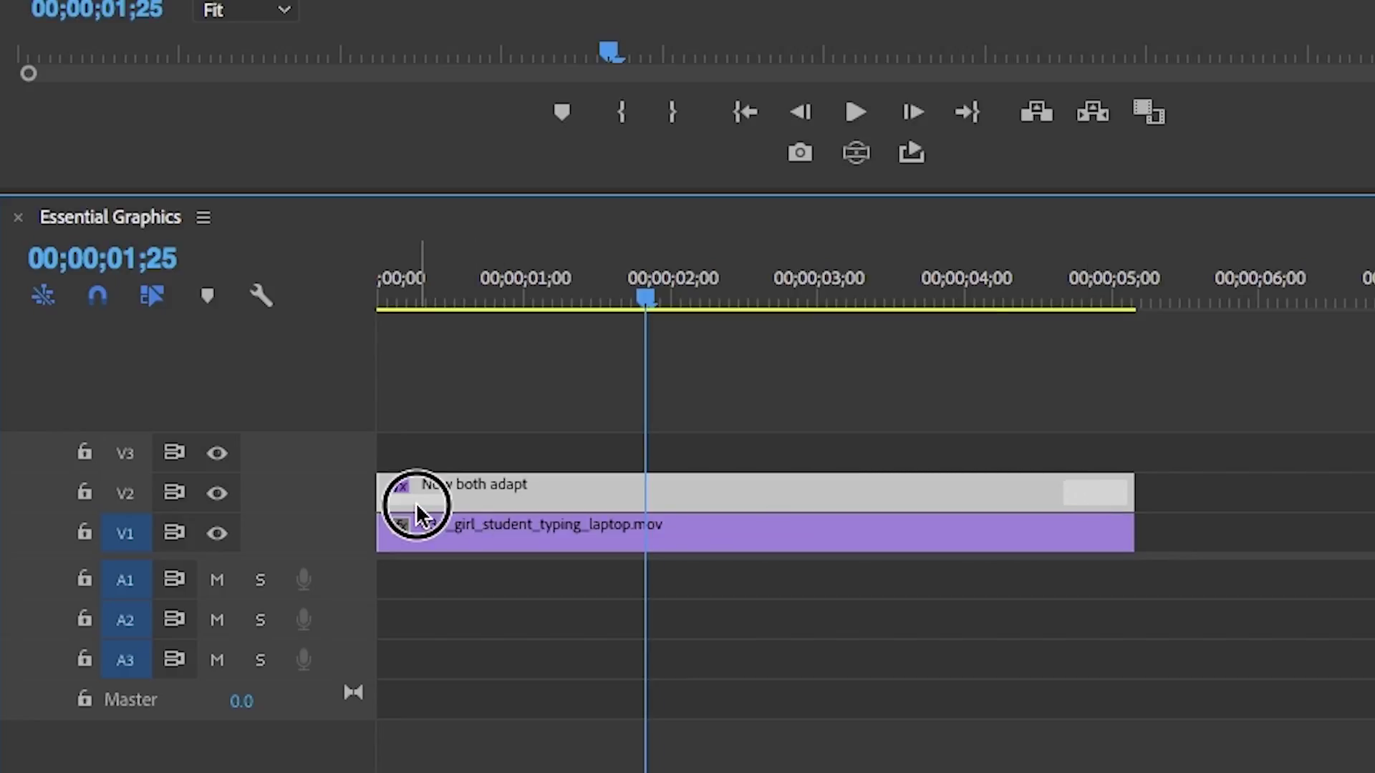
drag(1128, 494, 674, 494)
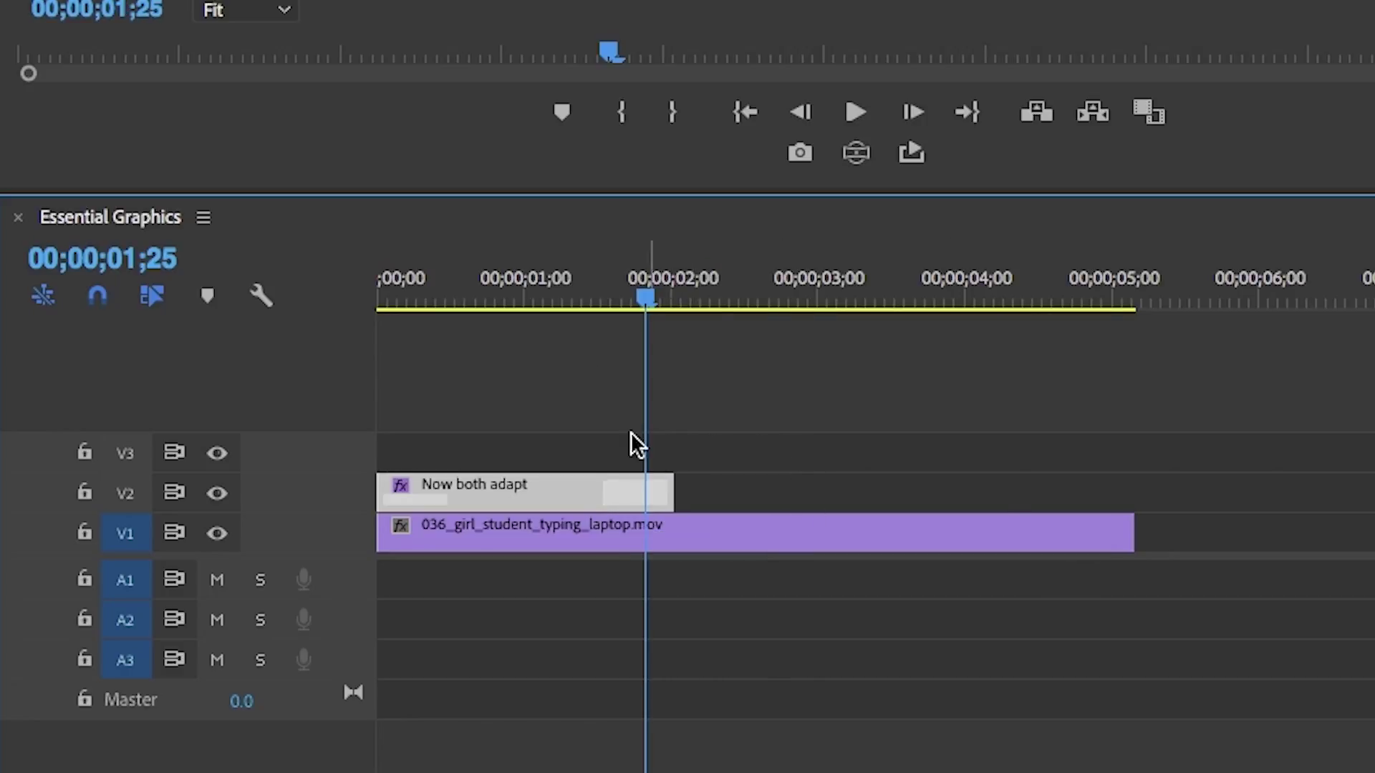
mouse_move(509, 295)
mouse_down()
mouse_move(553, 322)
mouse_move(676, 331)
mouse_up()
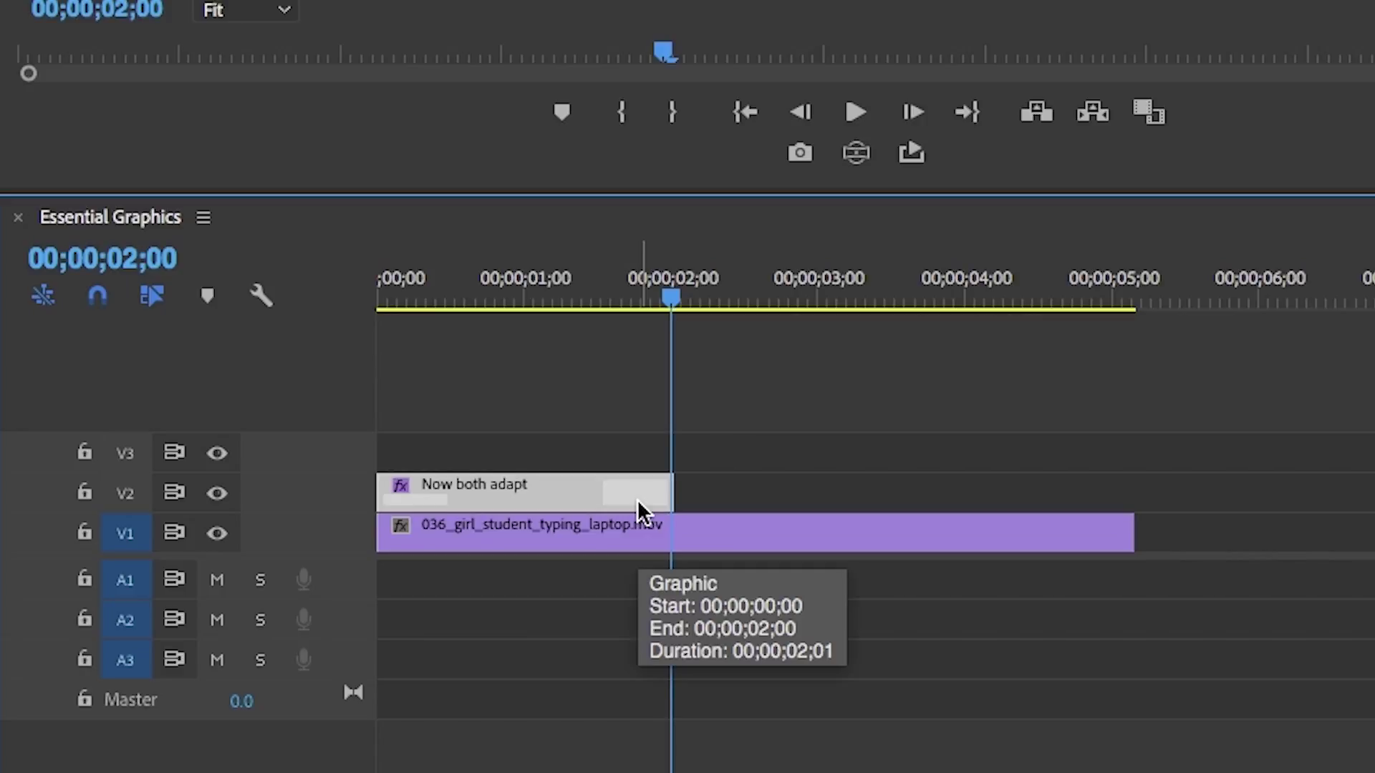
click(607, 299)
drag(607, 300, 493, 305)
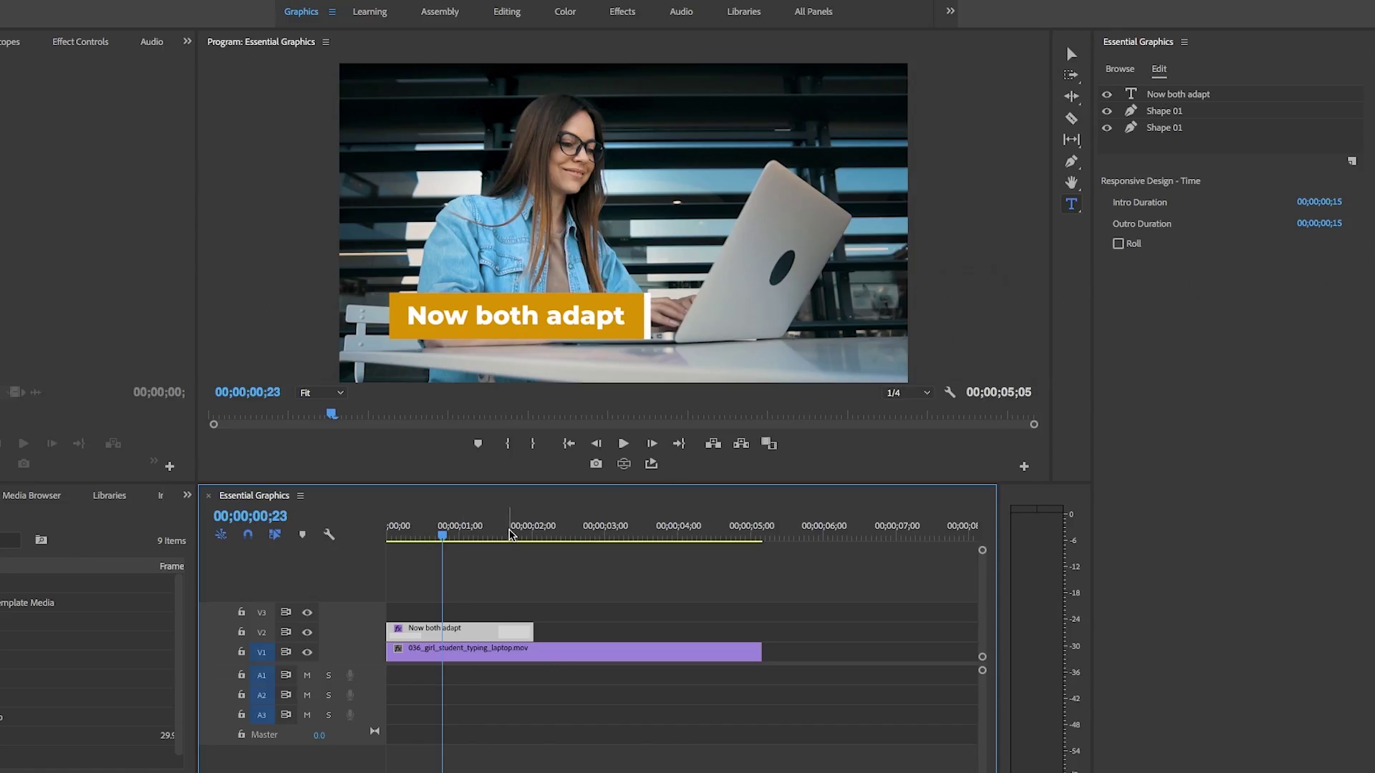
- Select the Now both adapt text layer and enlarge its video track at the sequence start
click(1191, 96)
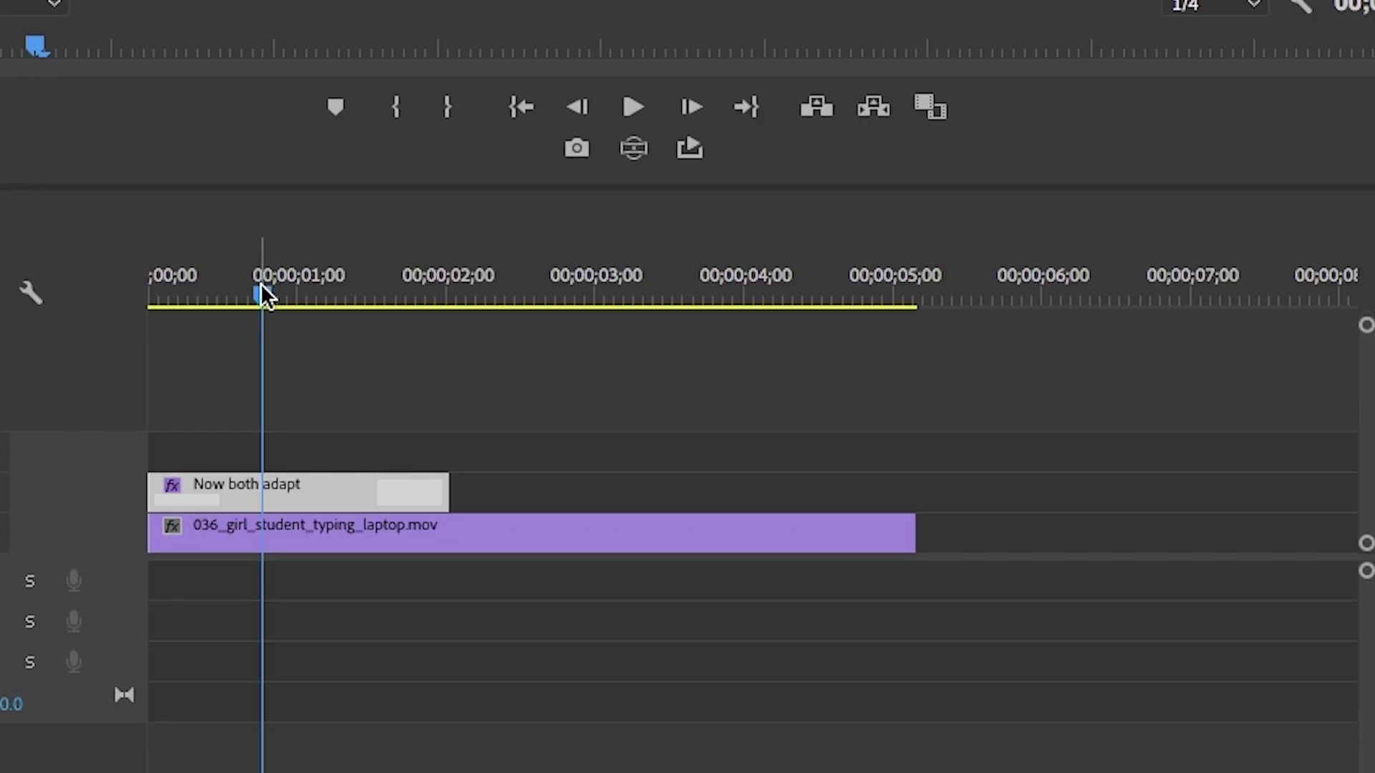
drag(425, 533, 421, 534)
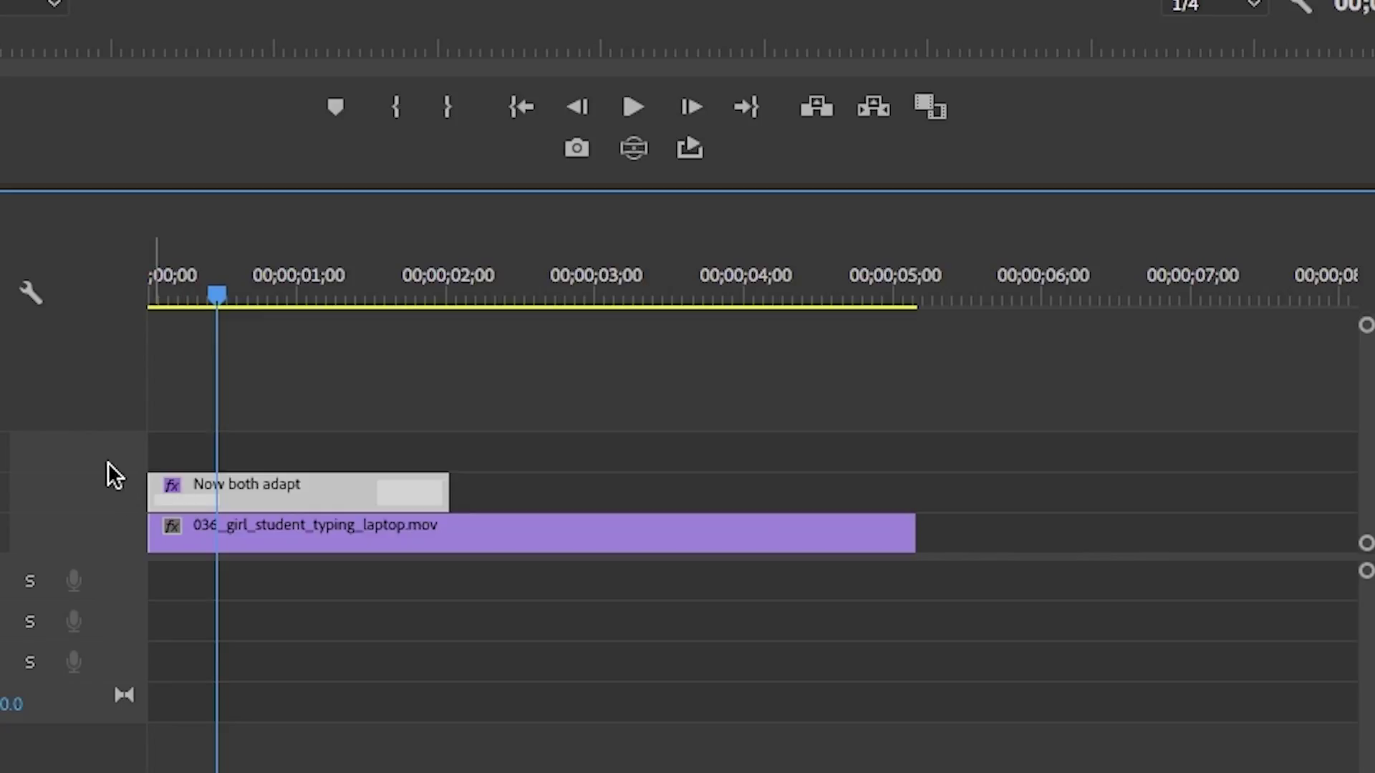
click(111, 423)
drag(110, 422, 110, 369)
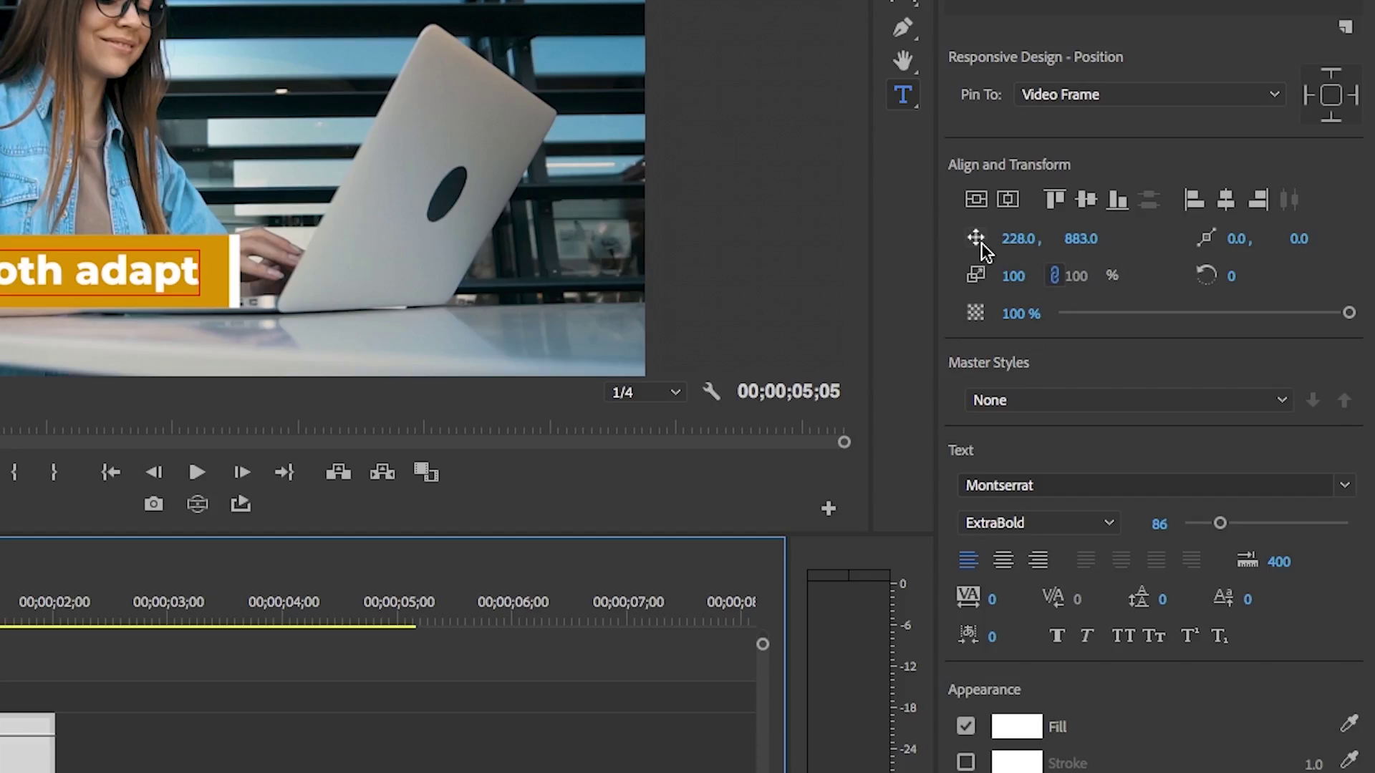
- Keyframe Position, Scale and Rotation at the start, with Rotation 120° and X off-frame left
click(976, 238)
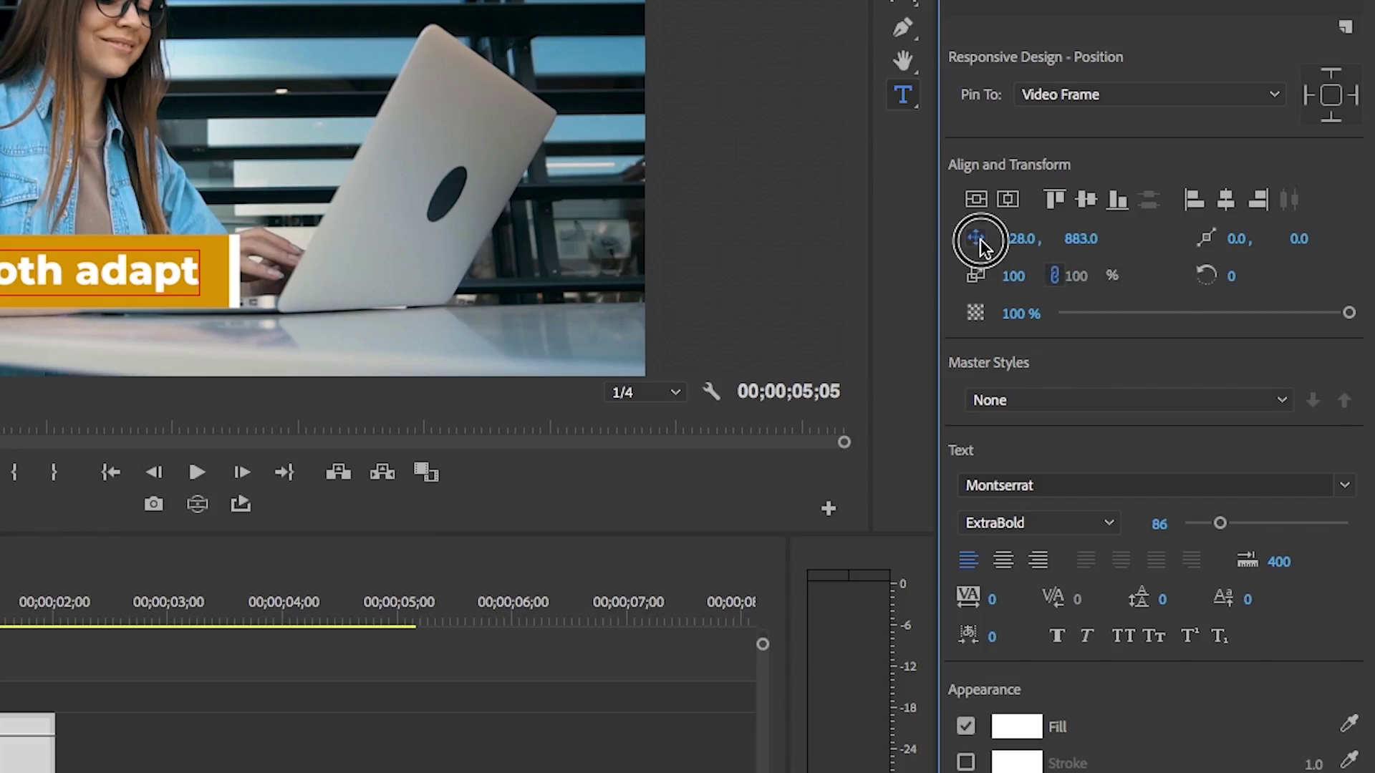
click(976, 276)
click(1205, 278)
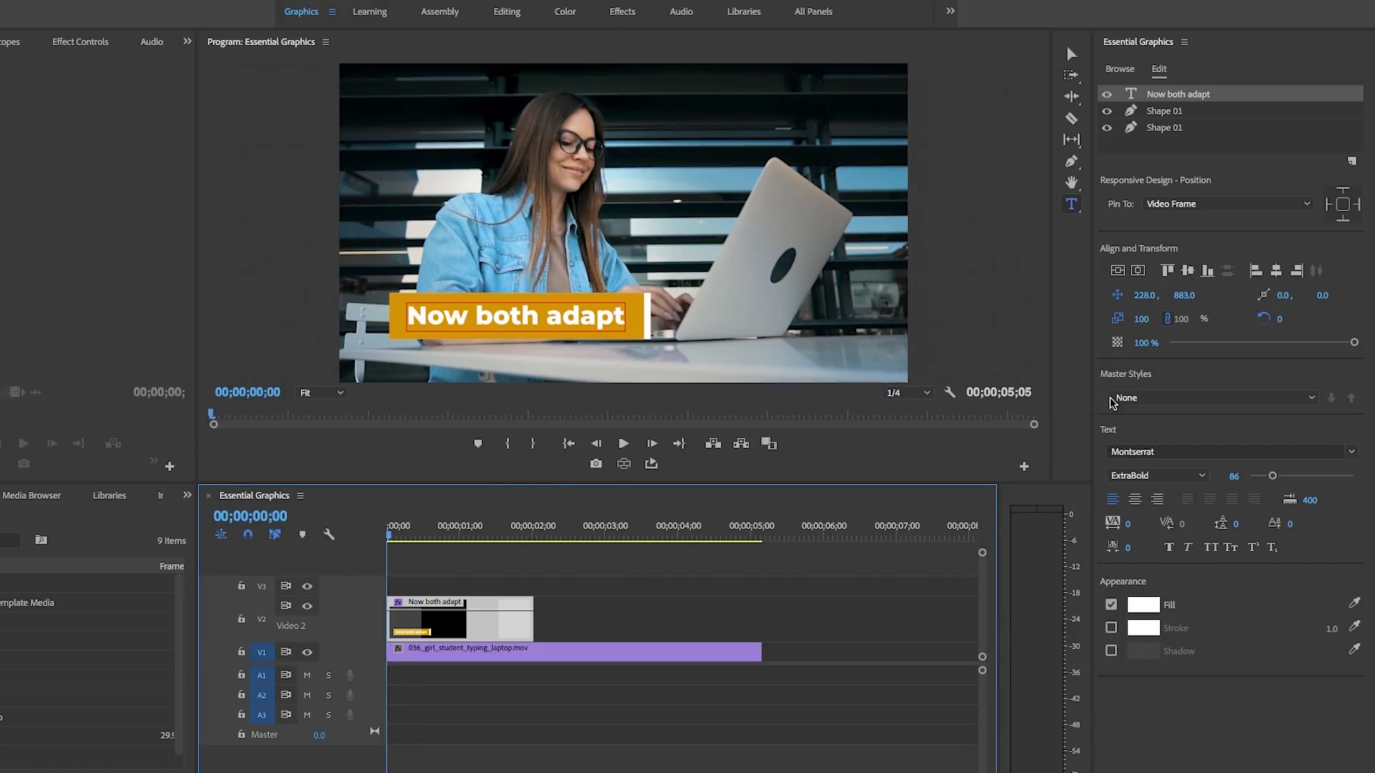
click(1279, 325)
click(1279, 318)
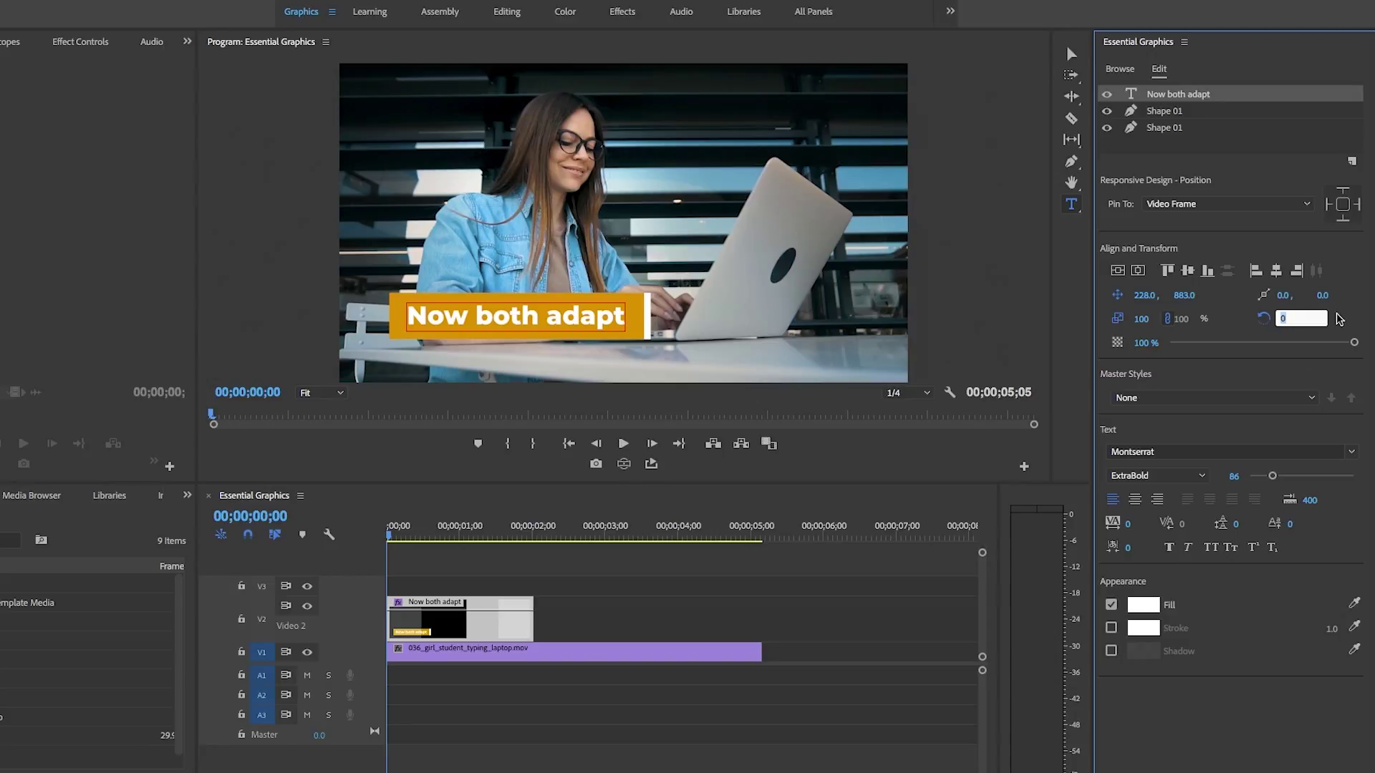
text(120)
text(°)
key(Return)
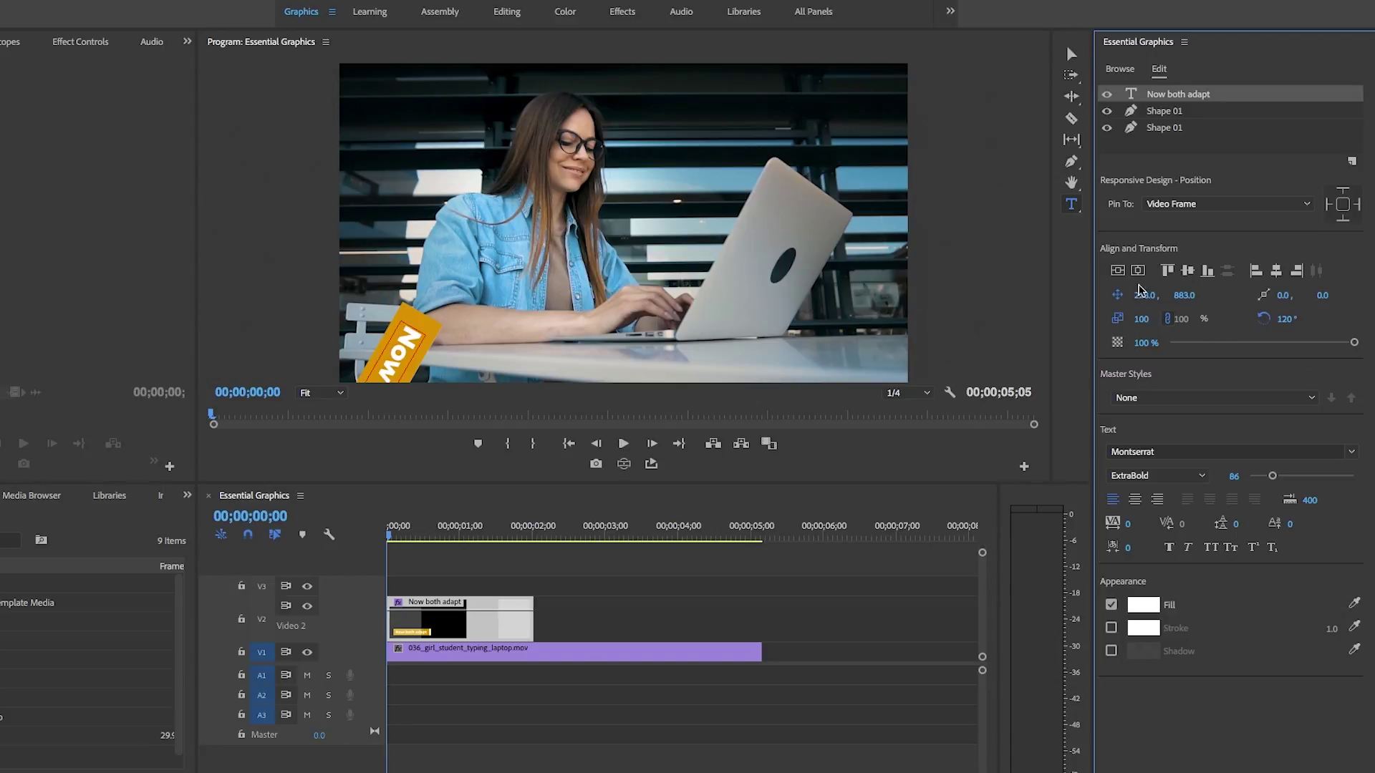
drag(1140, 294, 1031, 295)
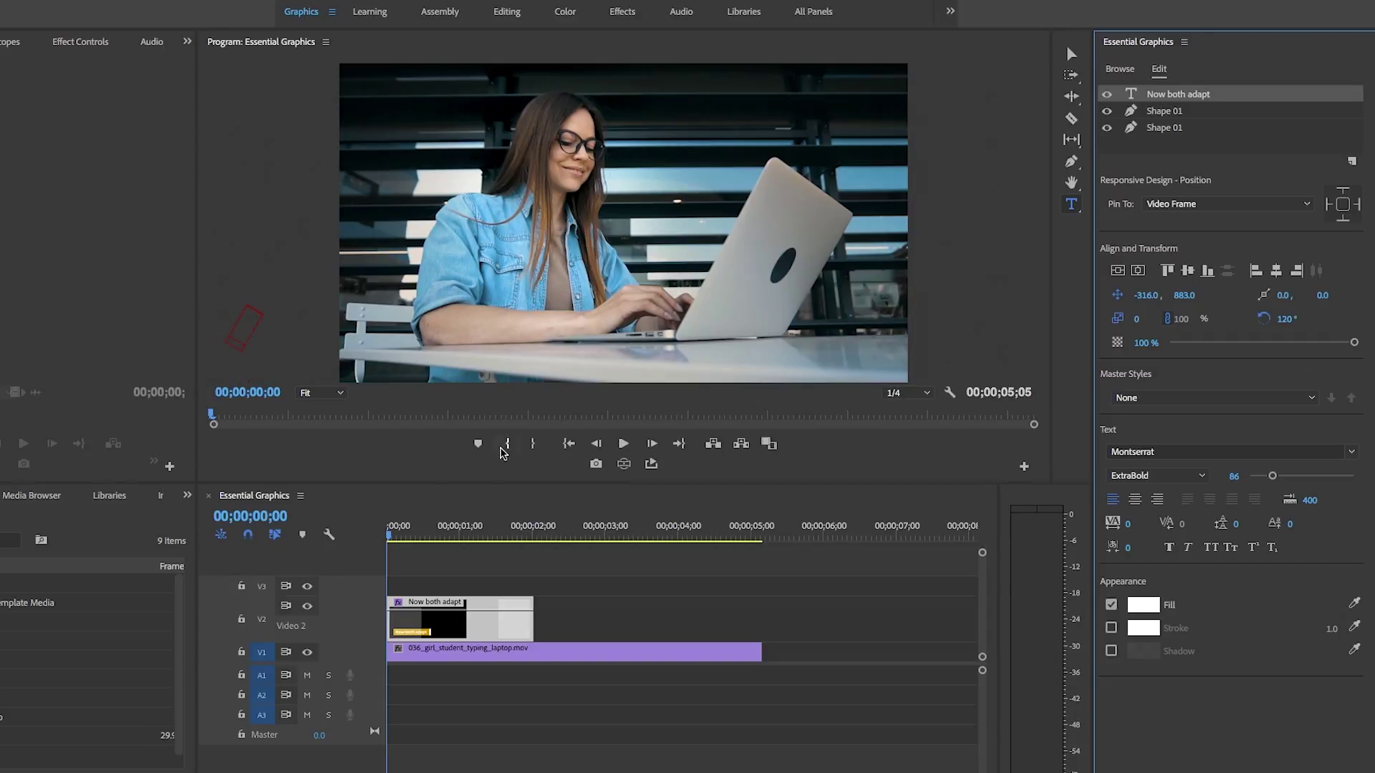
- Play back the intro animation and move to about 1;16
key(space)
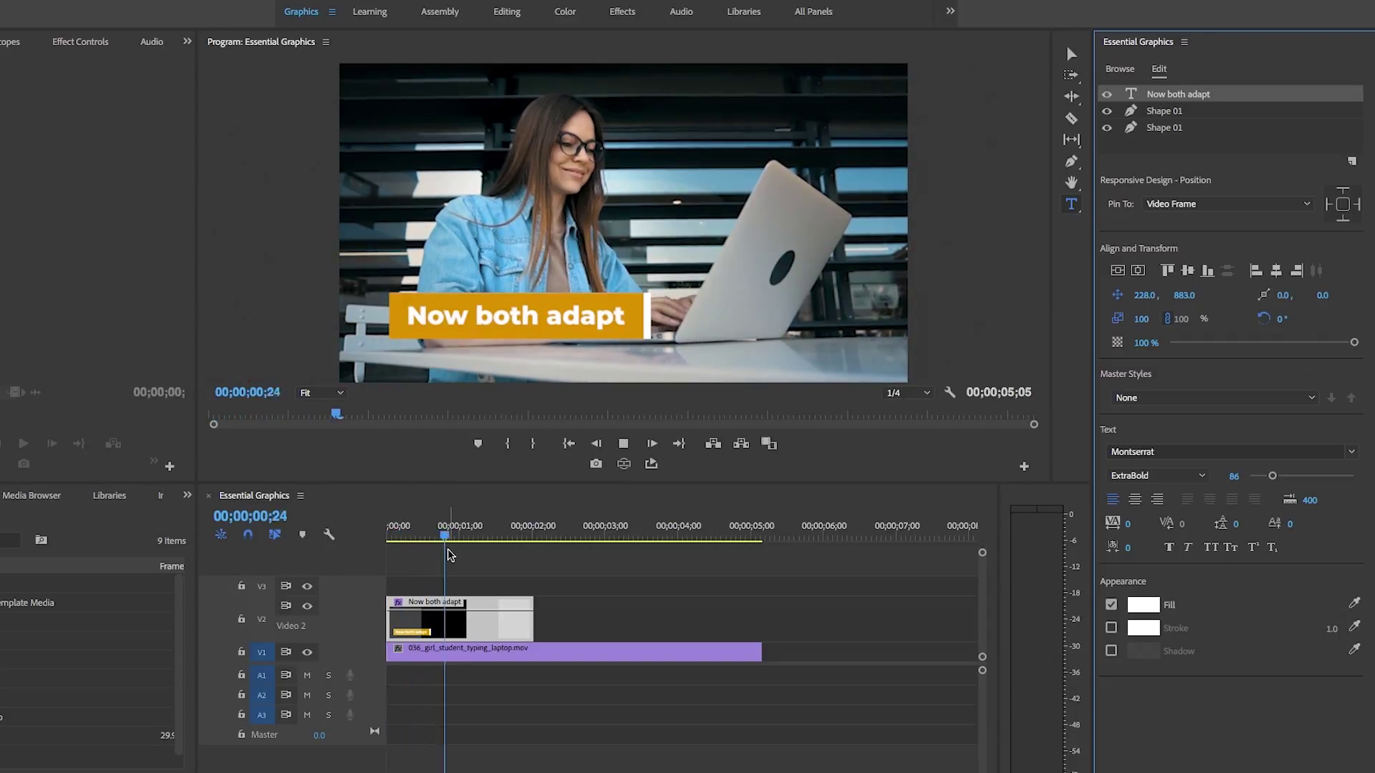
click(358, 534)
key(space)
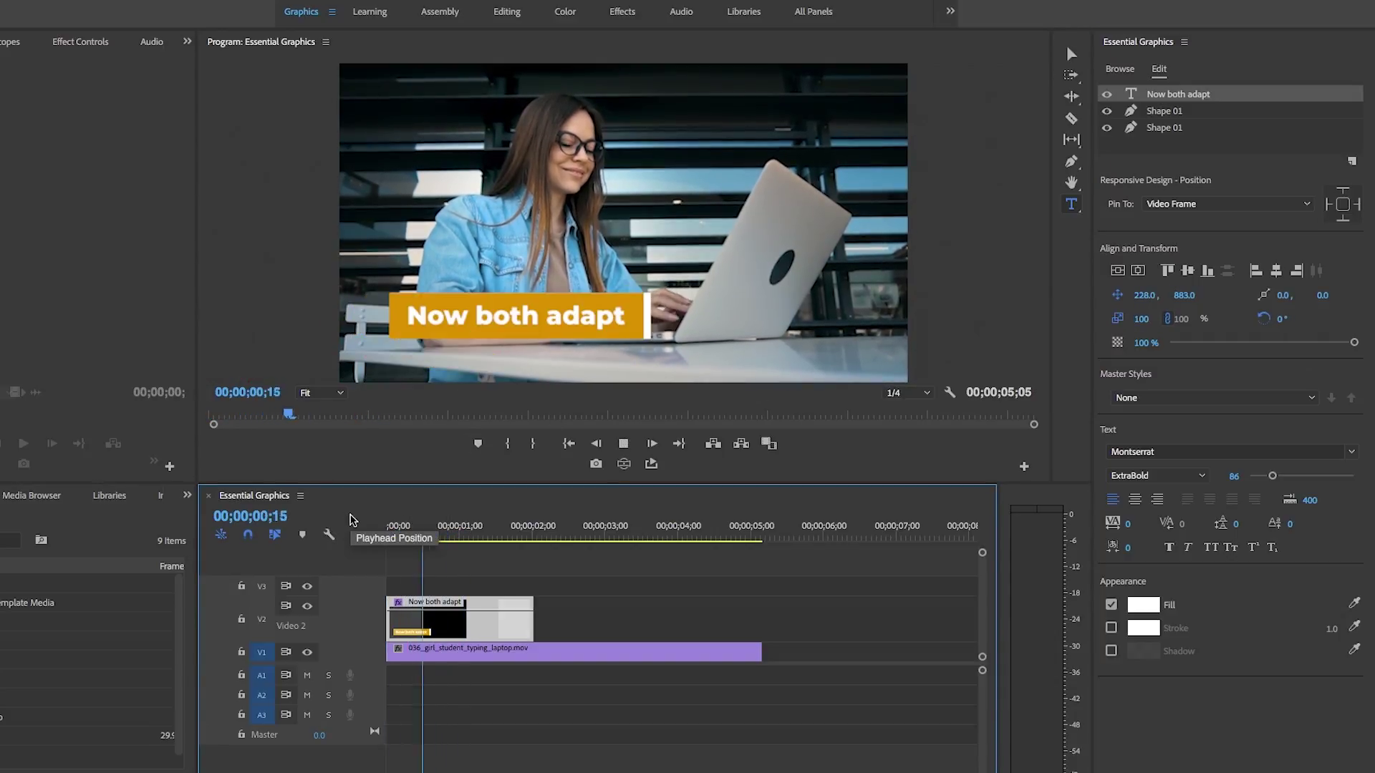
key(space)
drag(466, 529, 501, 532)
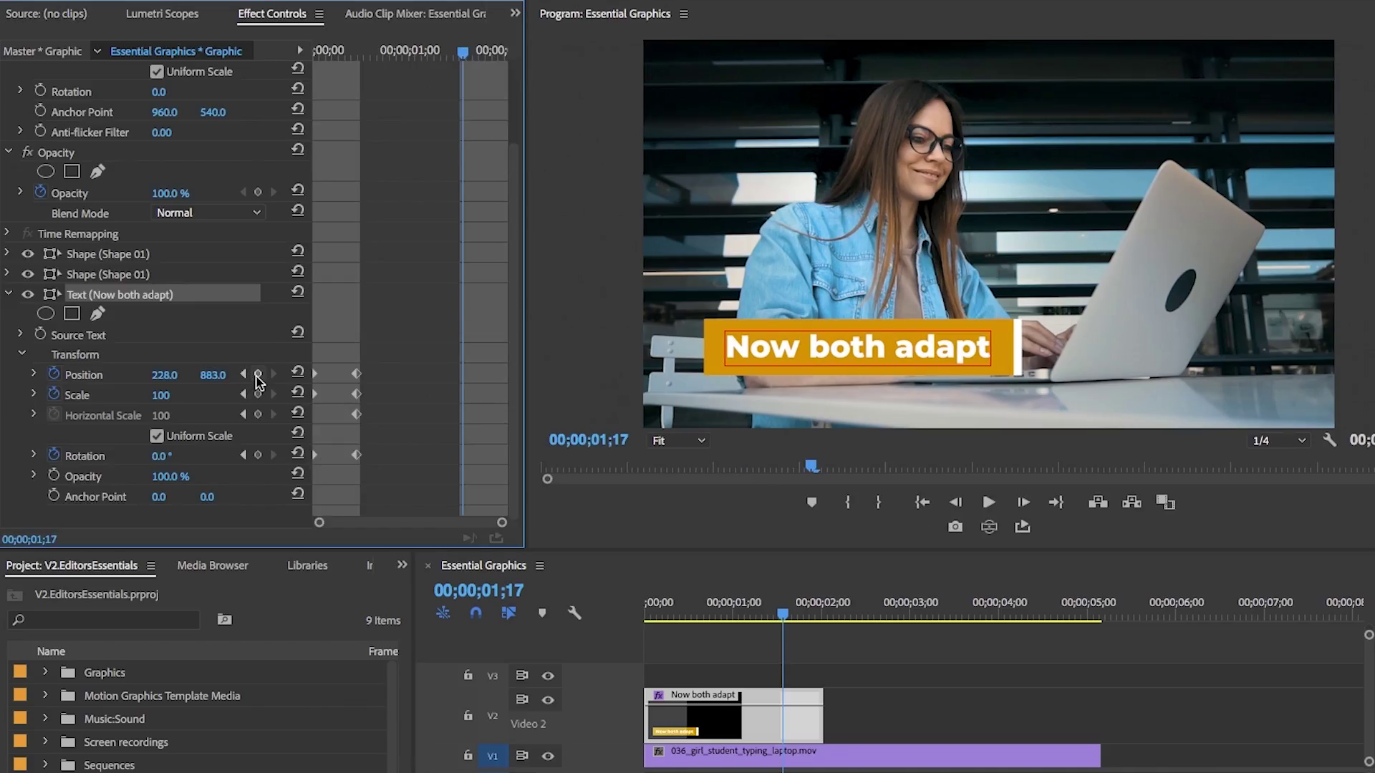
- Keyframe the title at 01;17, then set Rotation 120°, Position X -260, Scale 0 at 02;00
click(259, 374)
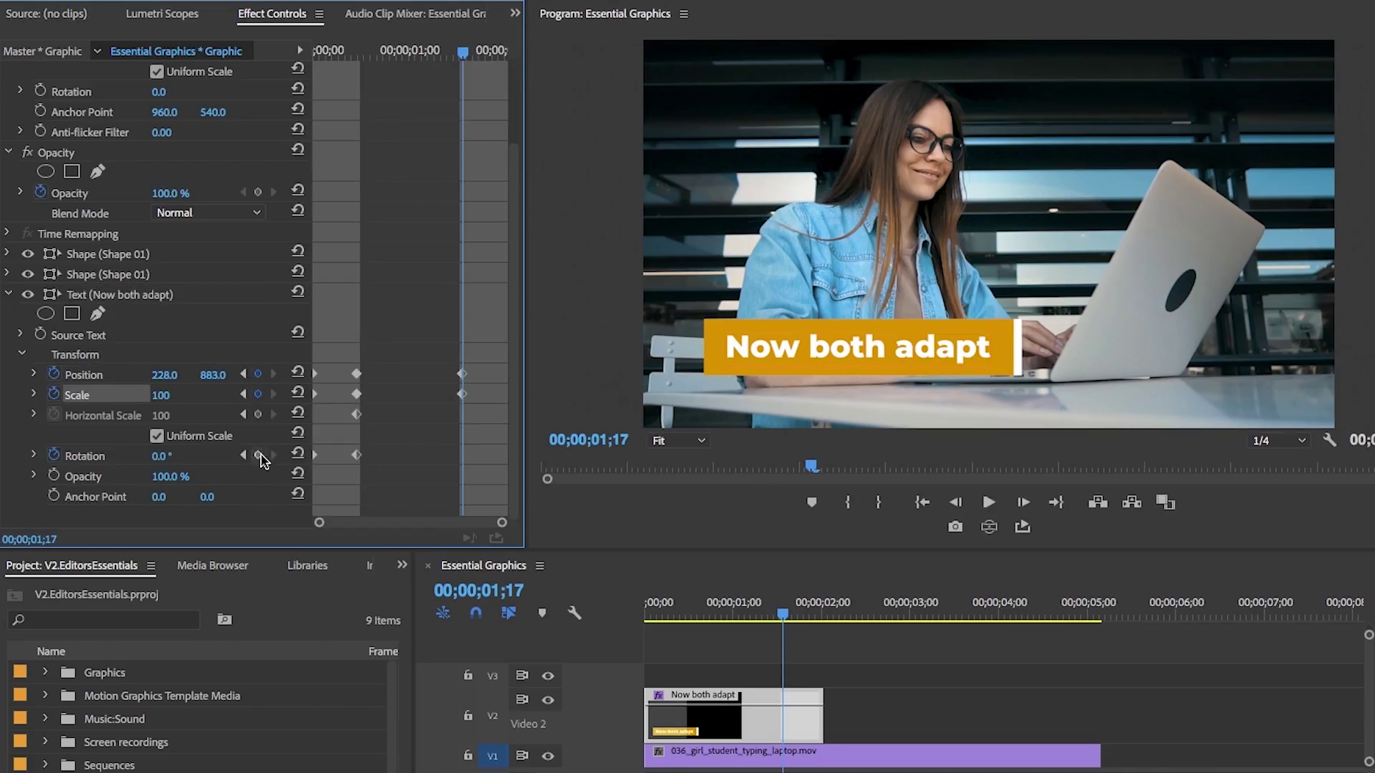
click(258, 455)
drag(470, 61, 507, 65)
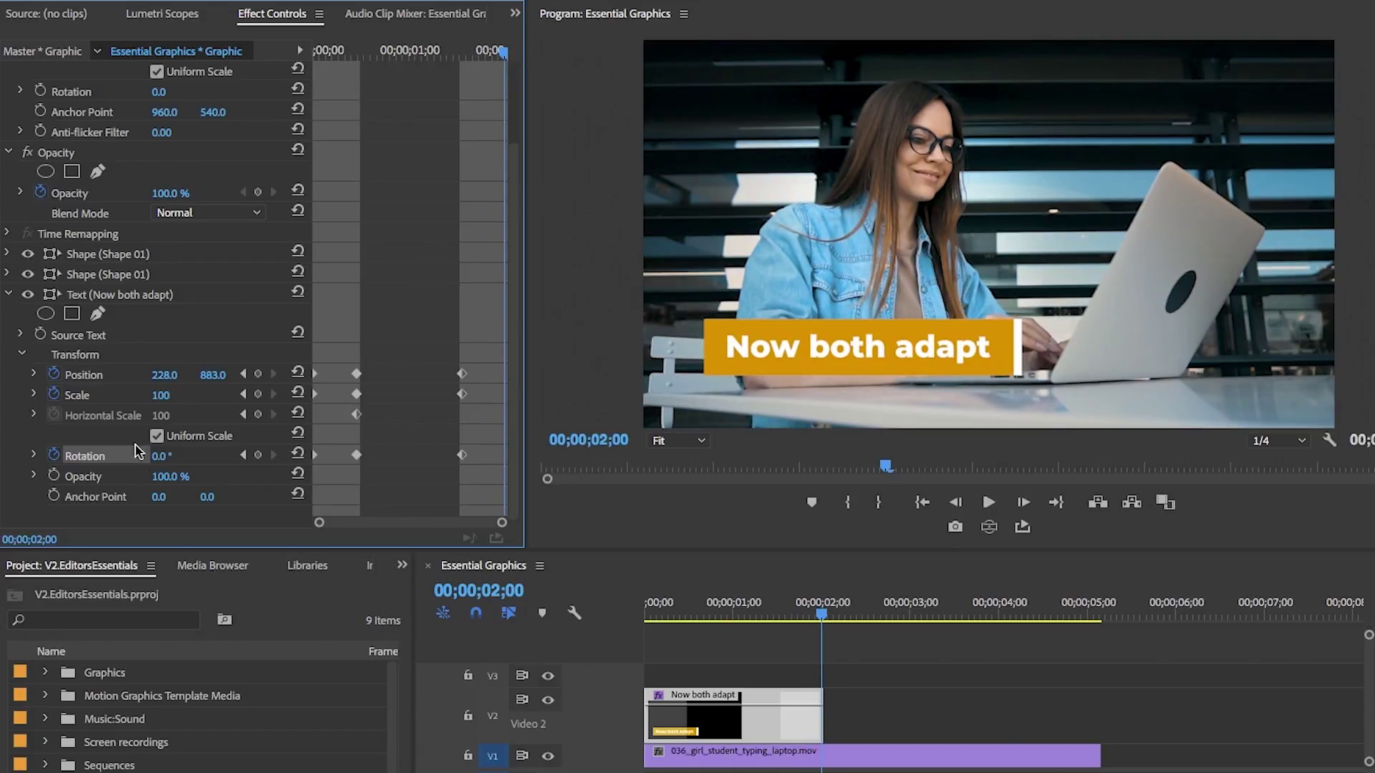
click(164, 455)
text(120)
key(Return)
click(167, 373)
text(-260)
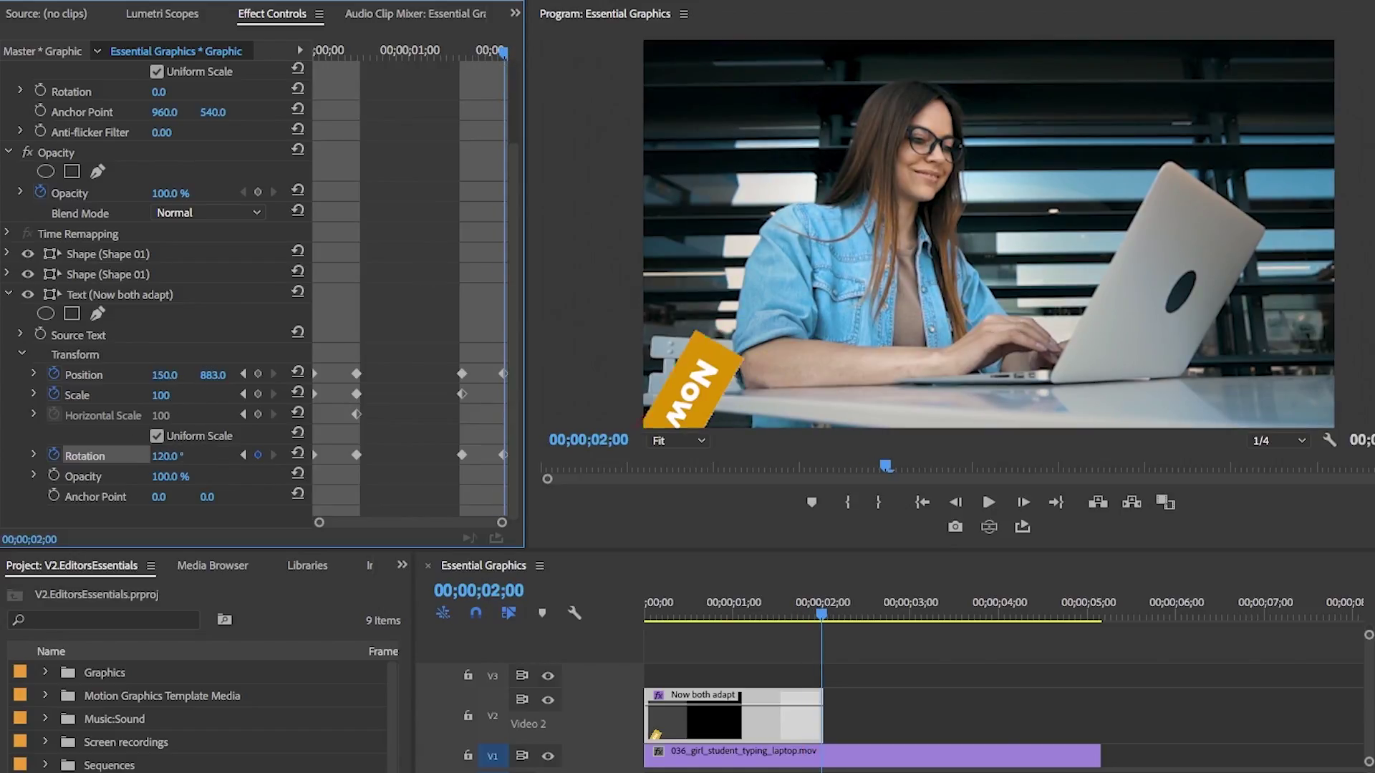
key(Return)
click(160, 395)
text(0)
key(Return)
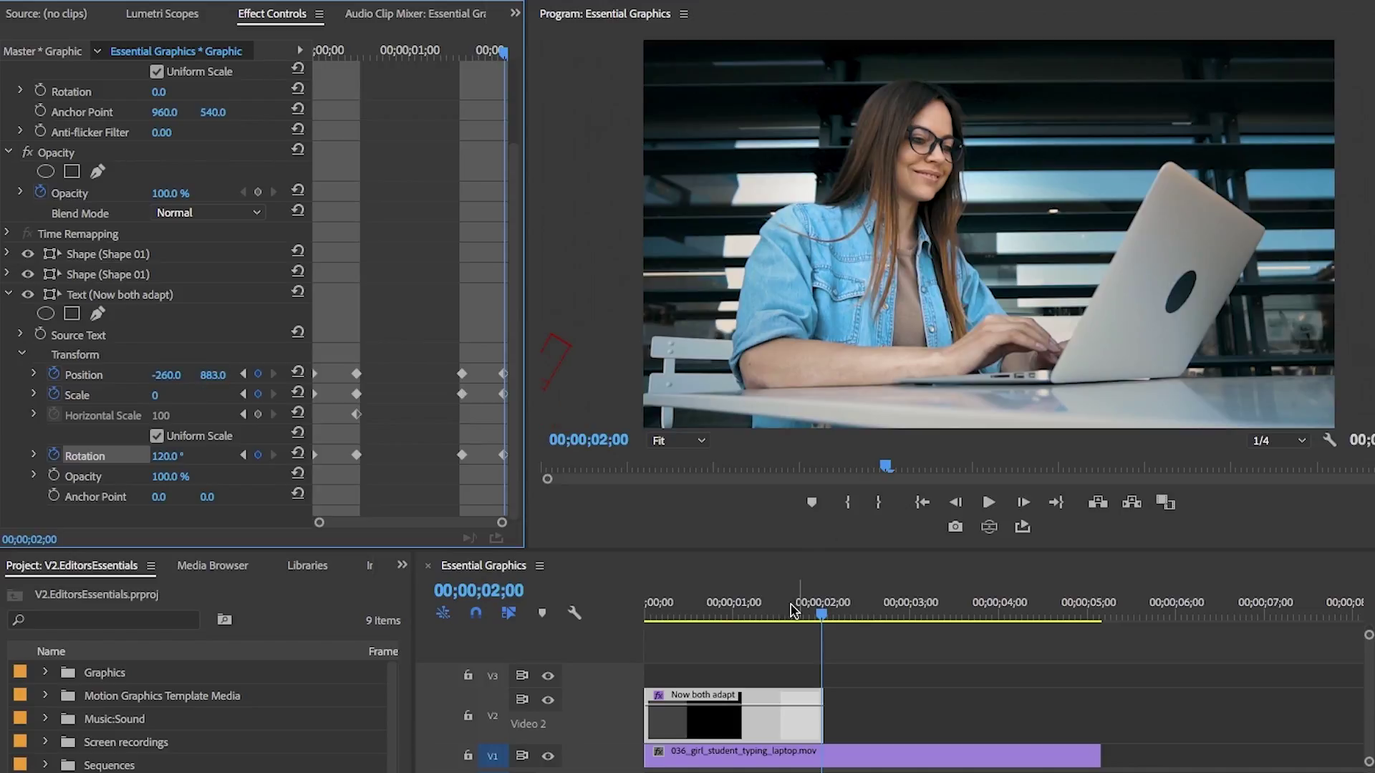
- Replay the title animation from the start to check the outro
click(606, 581)
key(Home)
key(space)
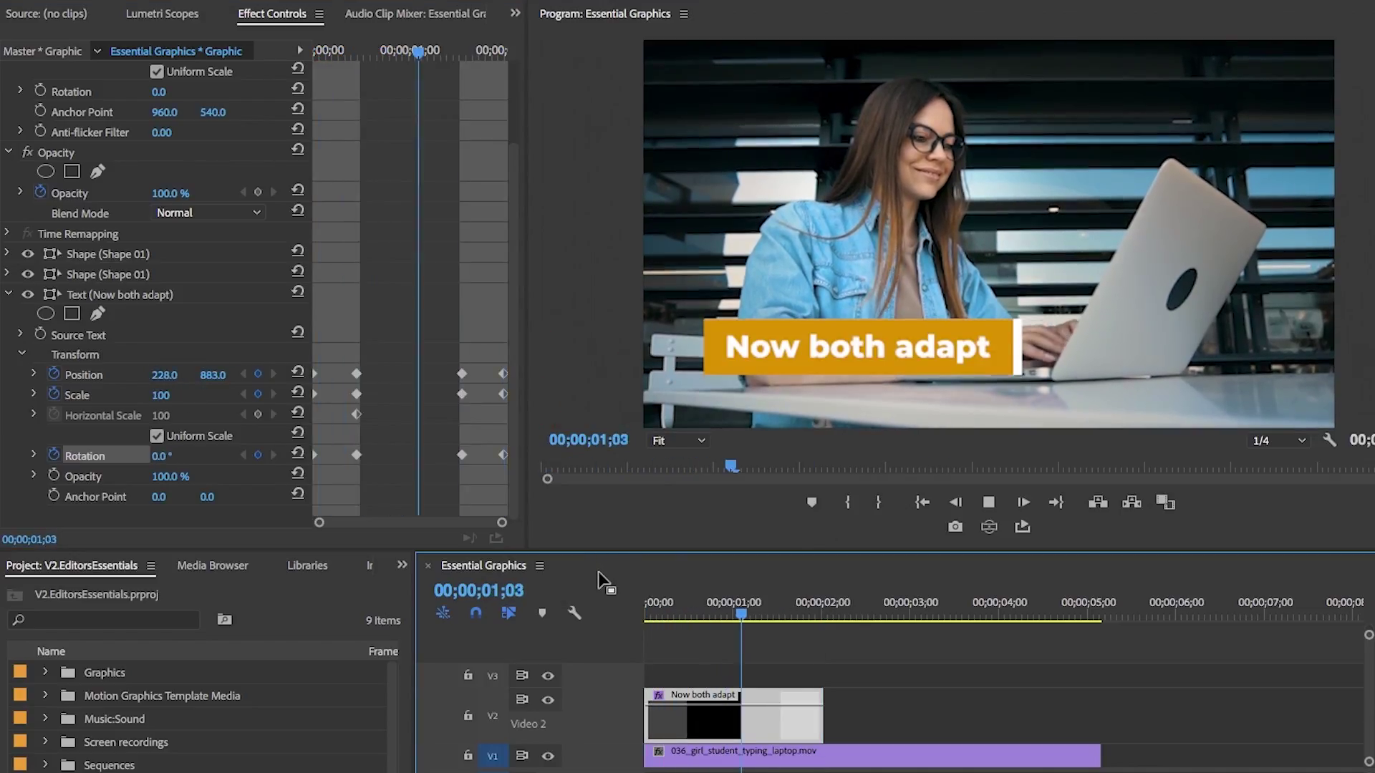
click(748, 609)
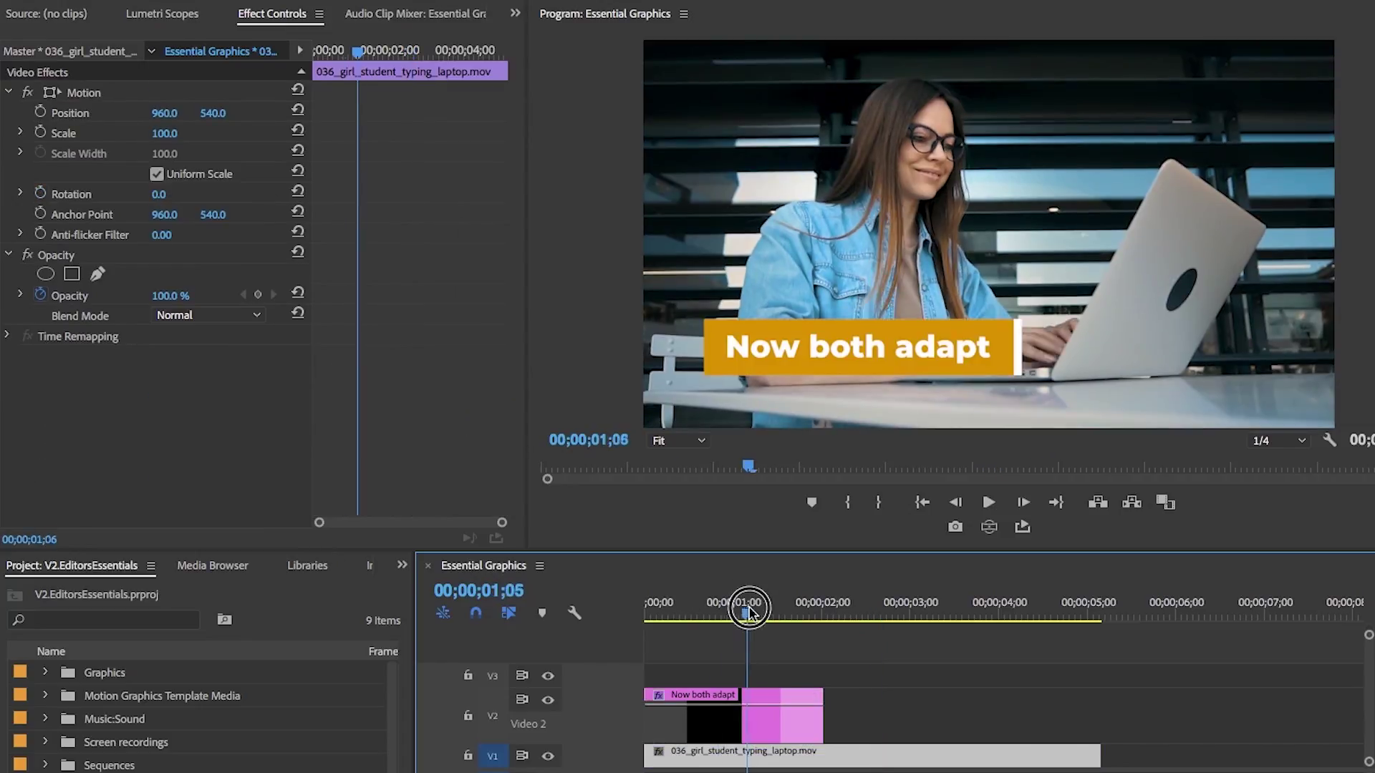
key(Home)
key(space)
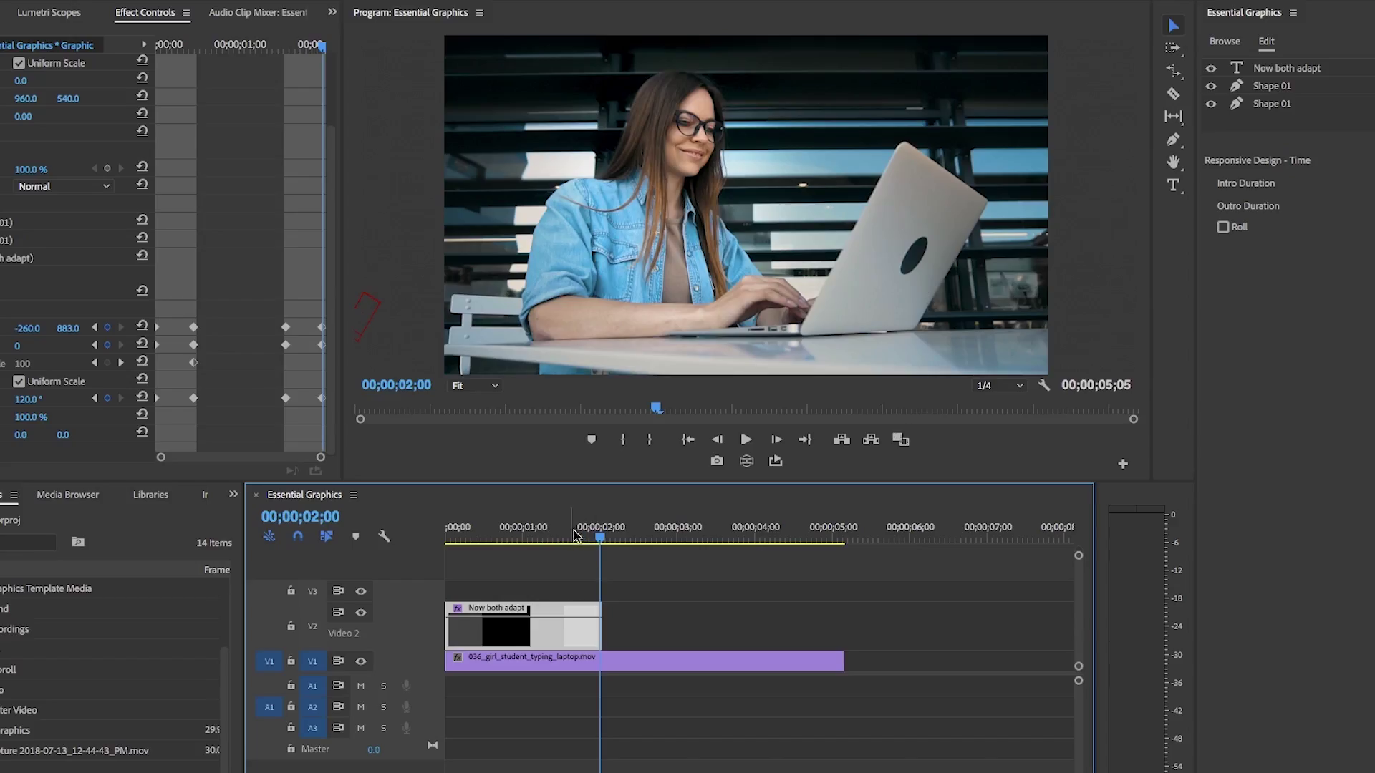
- Export the clip as 'SingleLine-Adapt' to the Local Templates Folder with a video thumbnail
drag(588, 531, 546, 531)
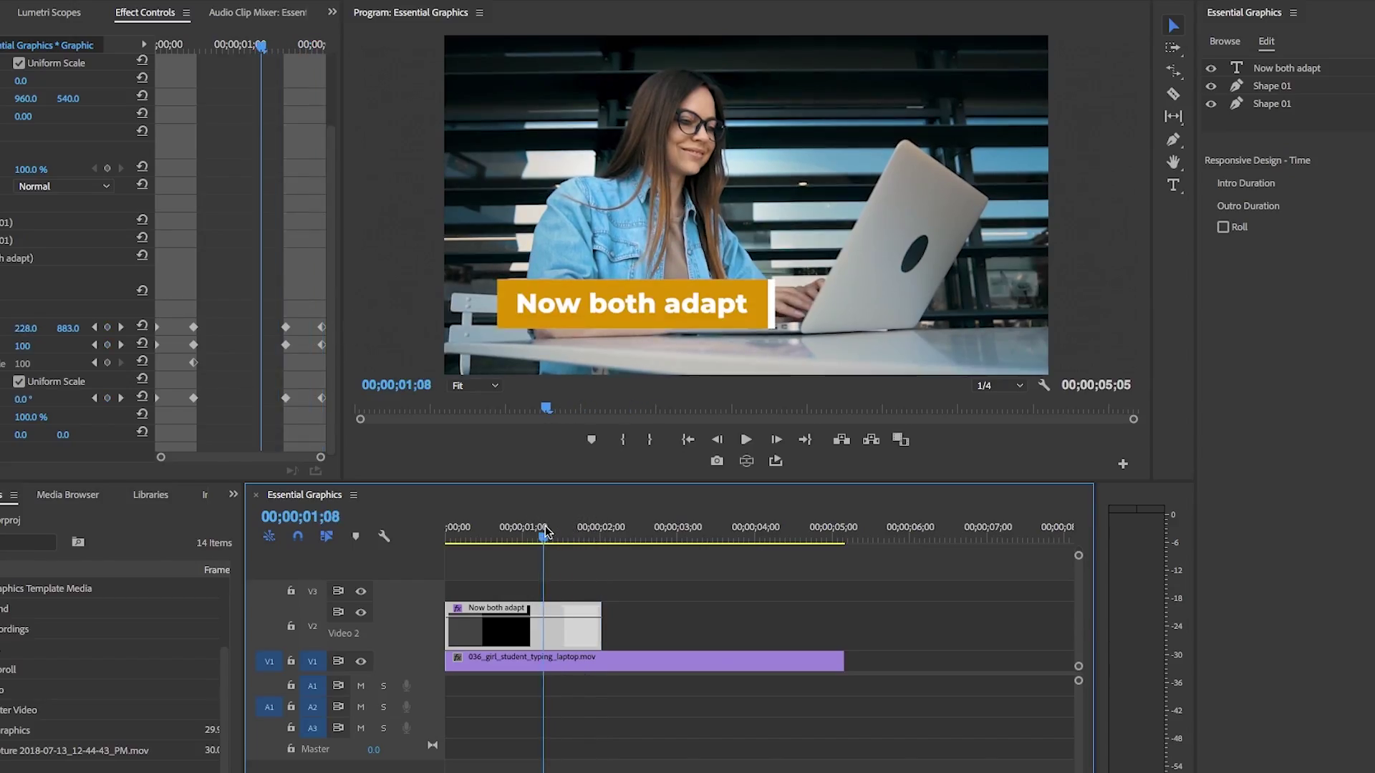
right_click(551, 630)
click(639, 333)
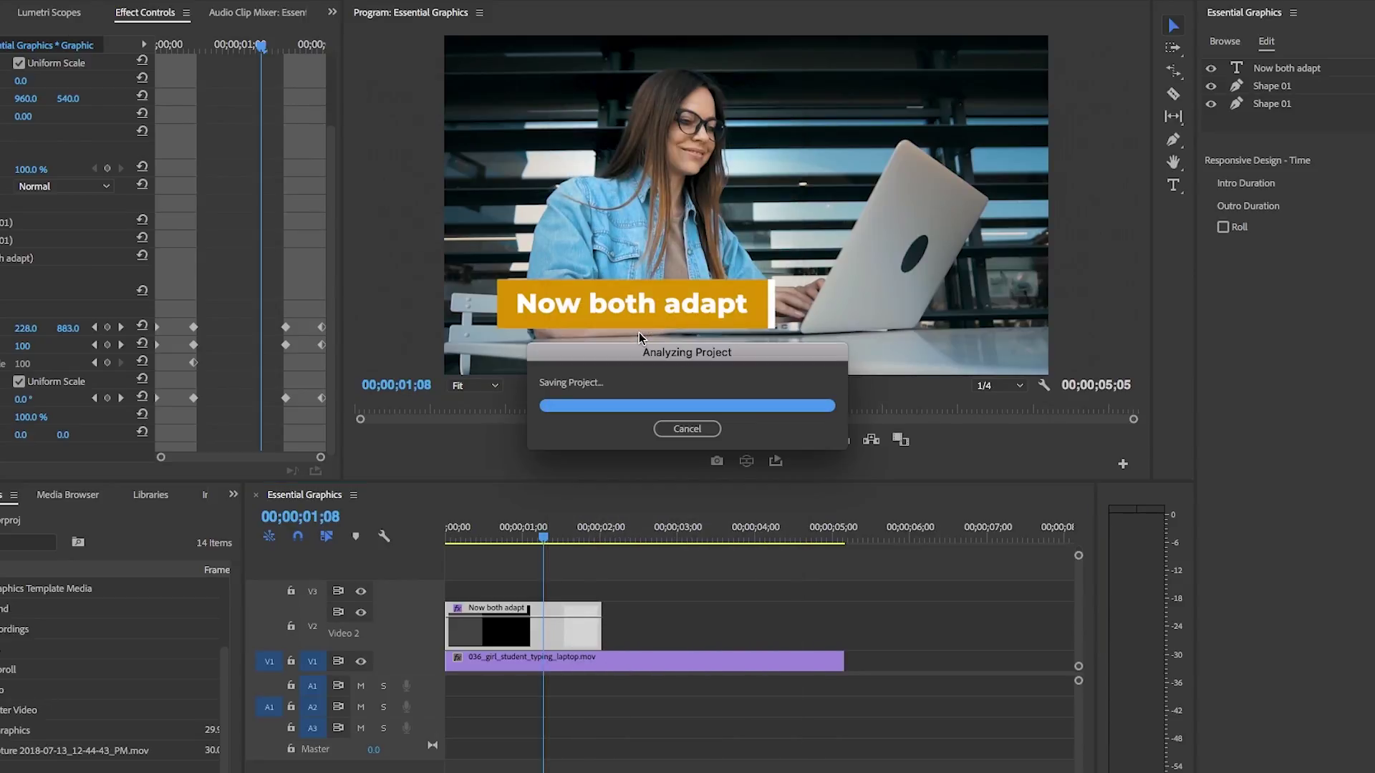
text(SingleLine-Adapt)
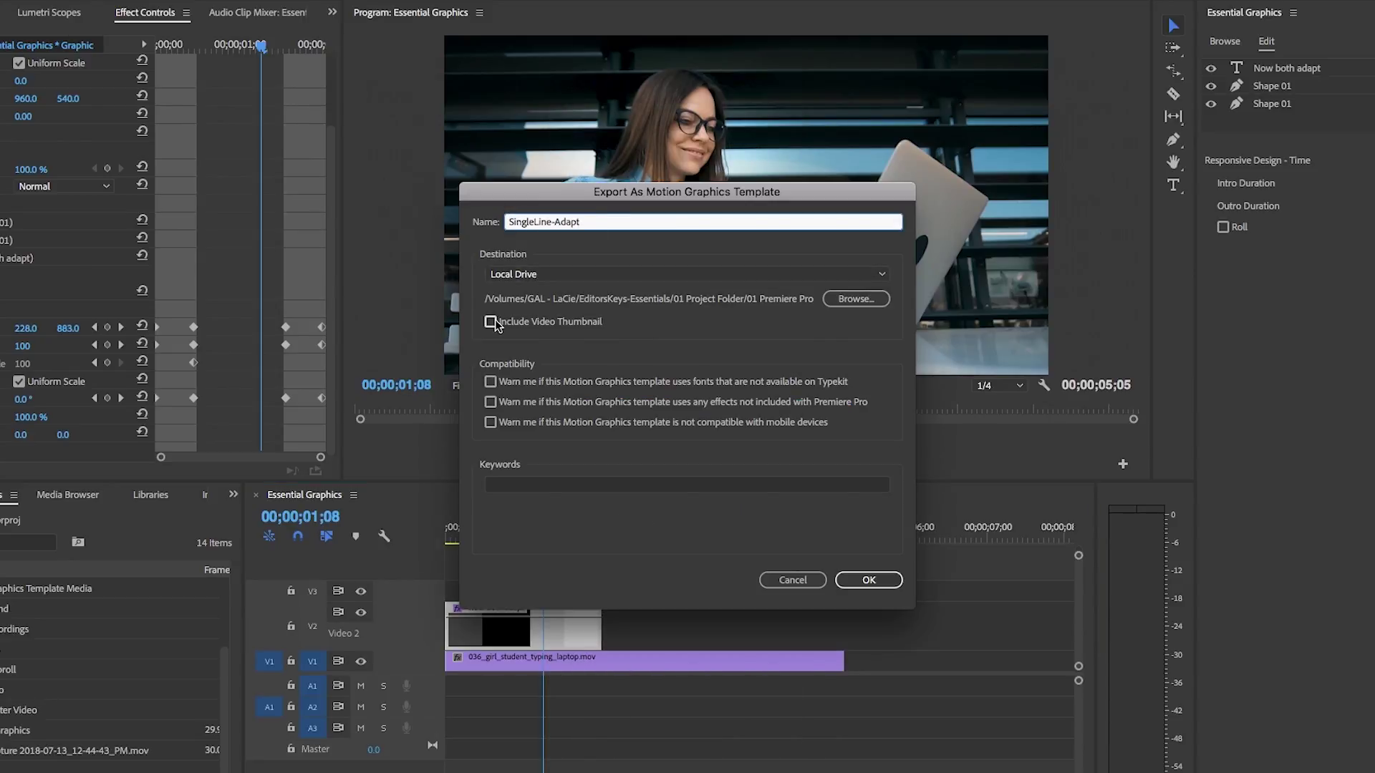
click(490, 322)
click(829, 277)
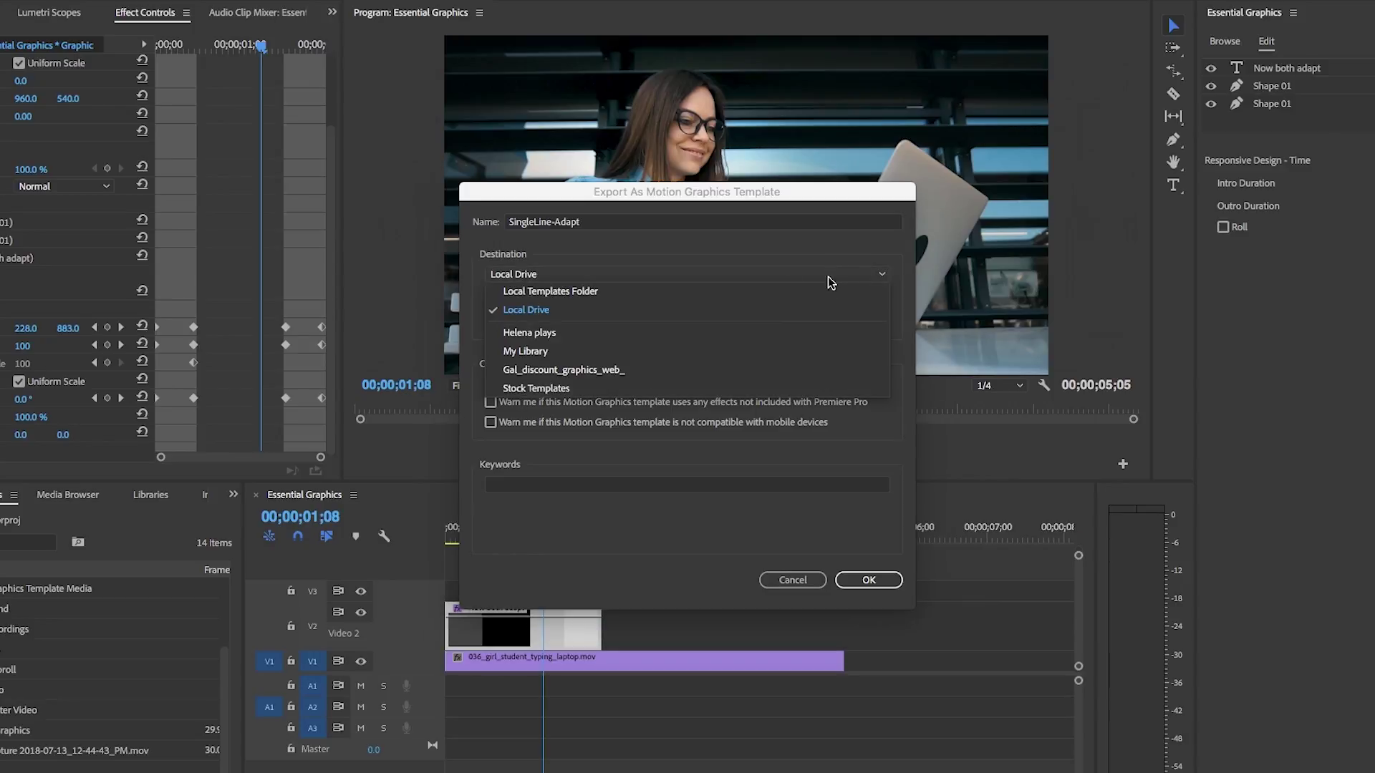
click(570, 204)
click(869, 580)
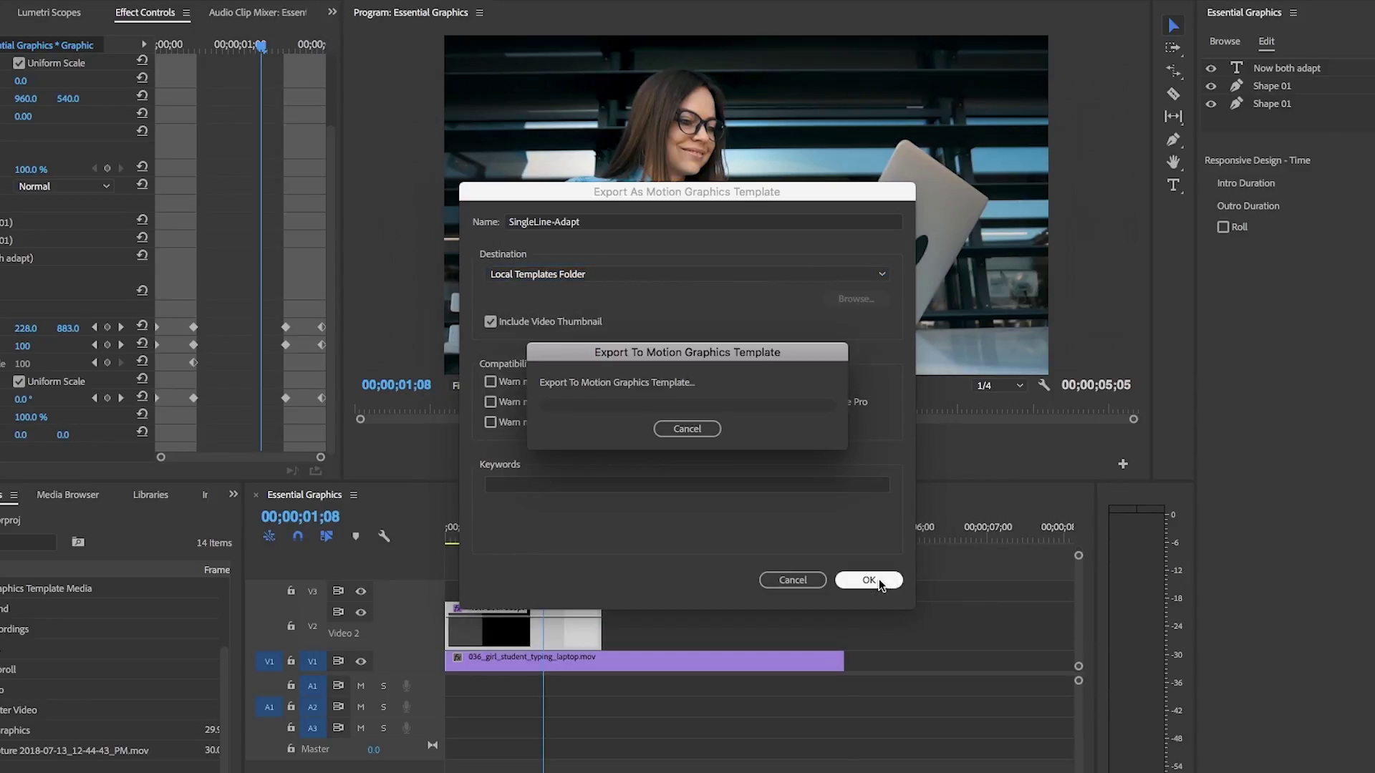
- Search the Browse templates filtered to the Local Templates Folder for the new template
click(1224, 42)
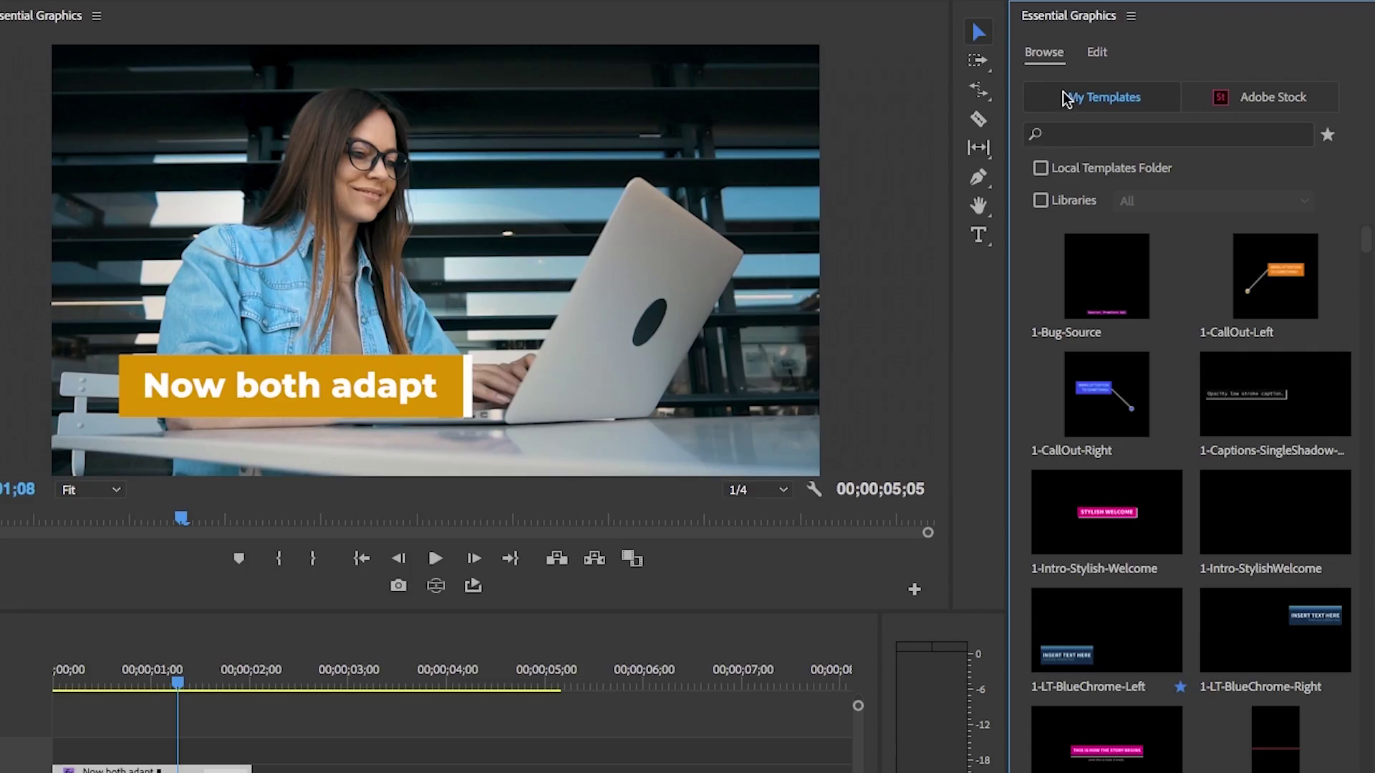
click(1305, 106)
text(SingleLine)
click(1040, 168)
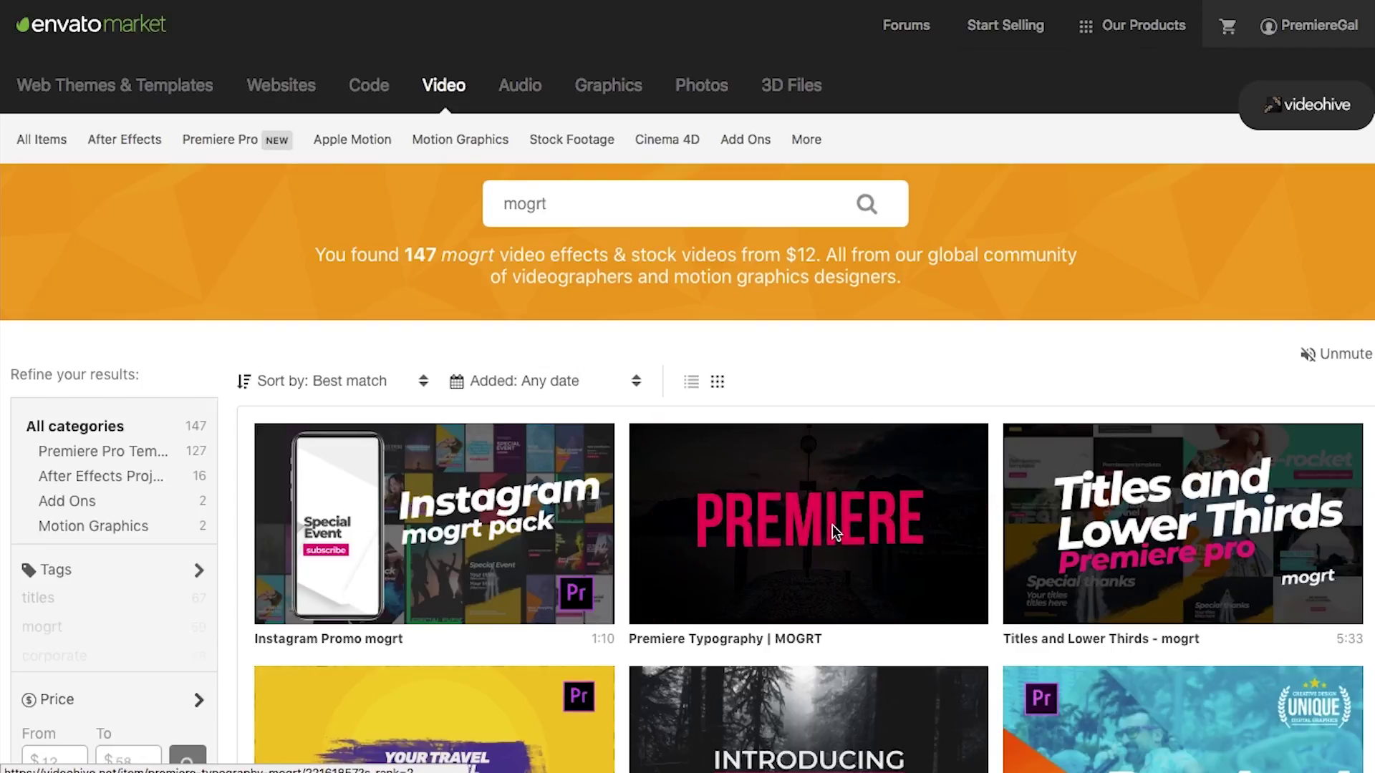
scroll(833, 524, down, 3)
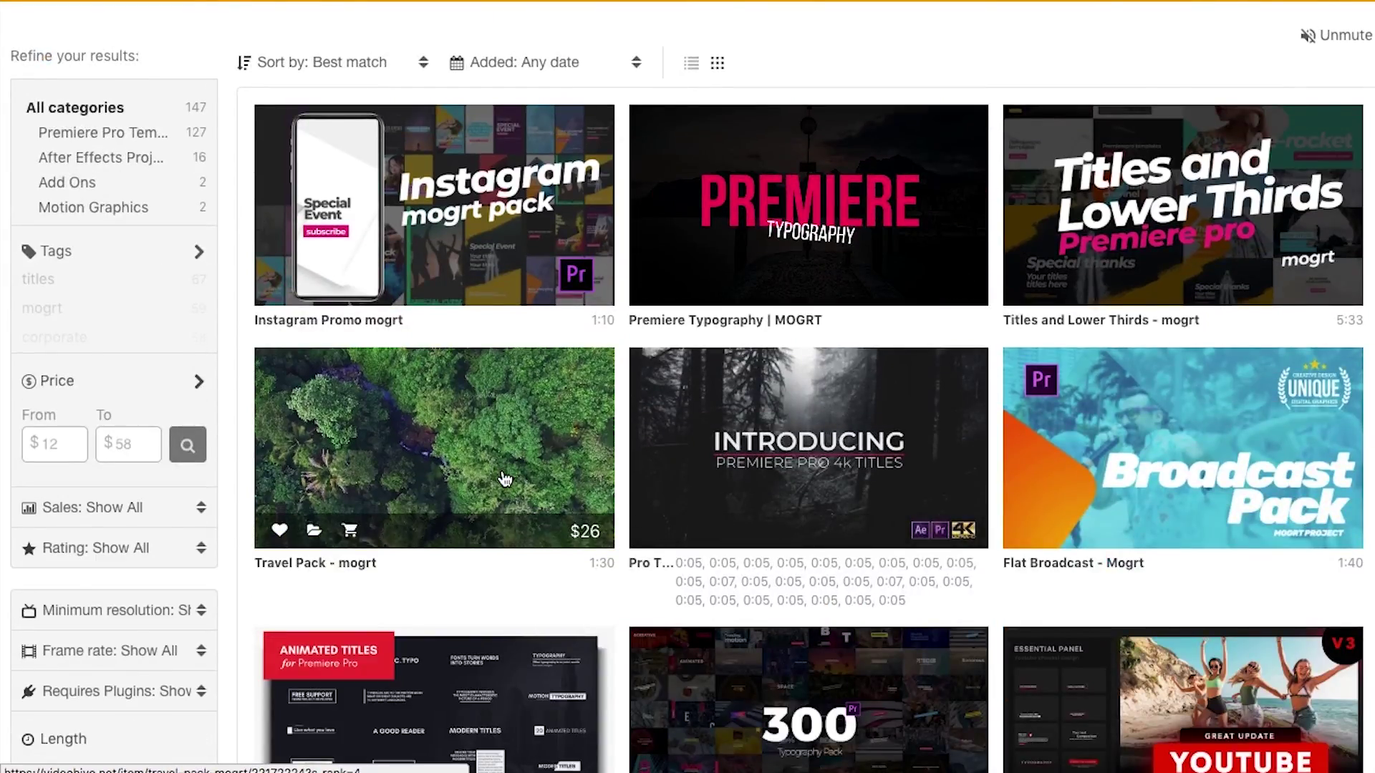